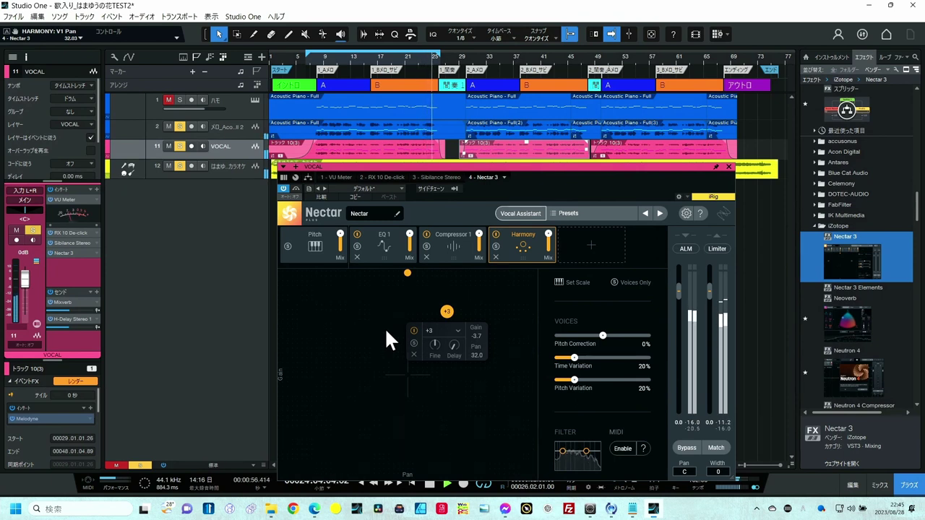
Stop playback and consult the vocal score PDF in the browser, returning to the song.
{"action": "key", "text": "space"}
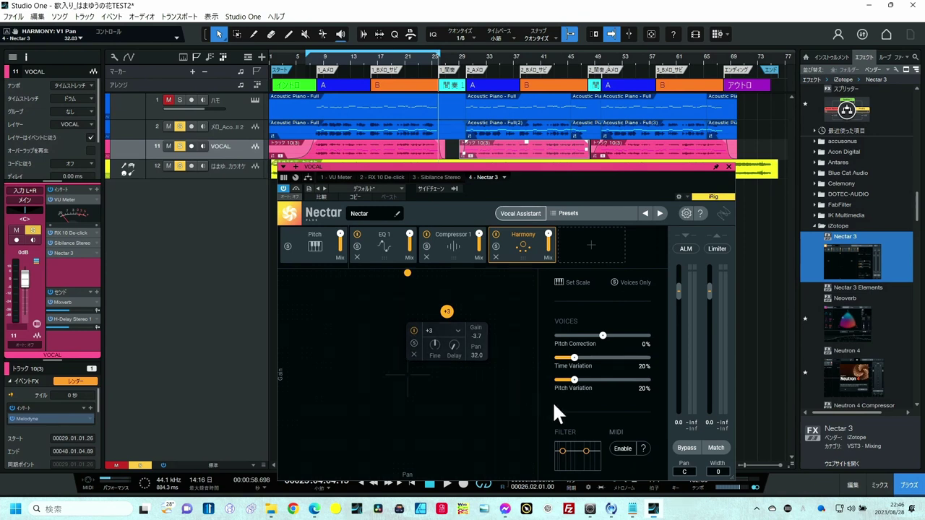
{"action": "left_click", "coordinate": [613, 506]}
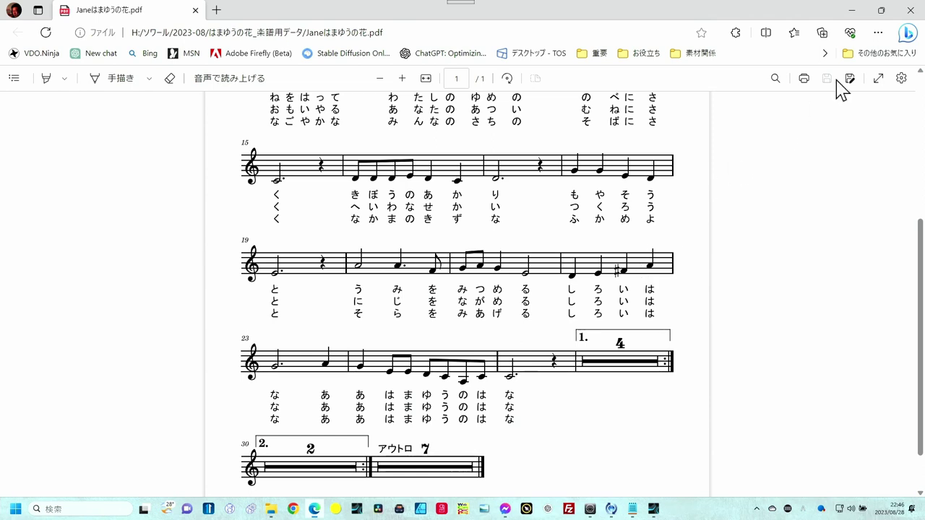
{"action": "left_click", "coordinate": [853, 11]}
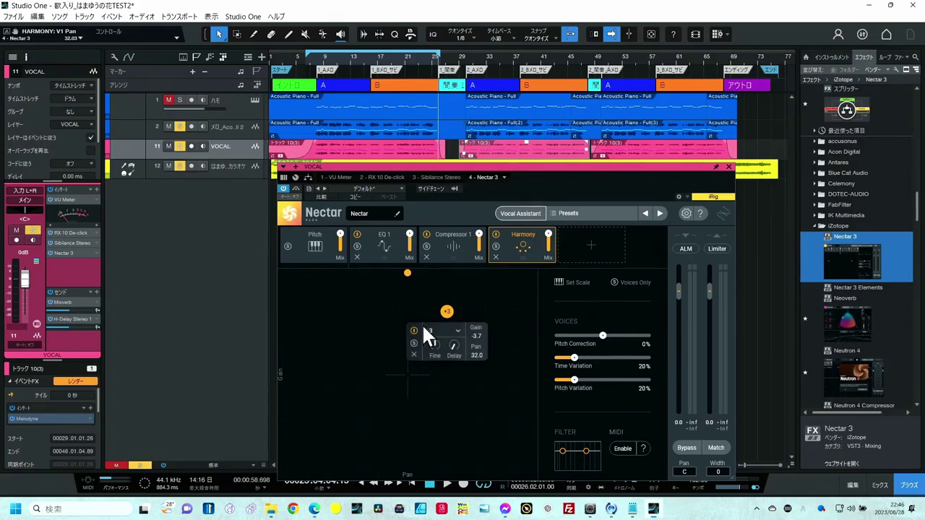
Set Nectar 3's Pitch module to a Key-based scale of C Chromatic.
{"action": "left_click", "coordinate": [313, 242]}
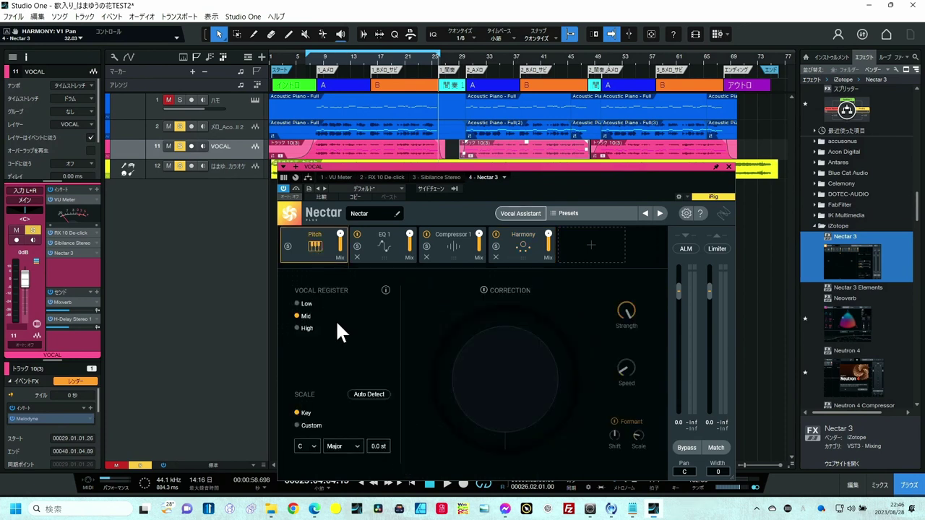
{"action": "left_click", "coordinate": [298, 425]}
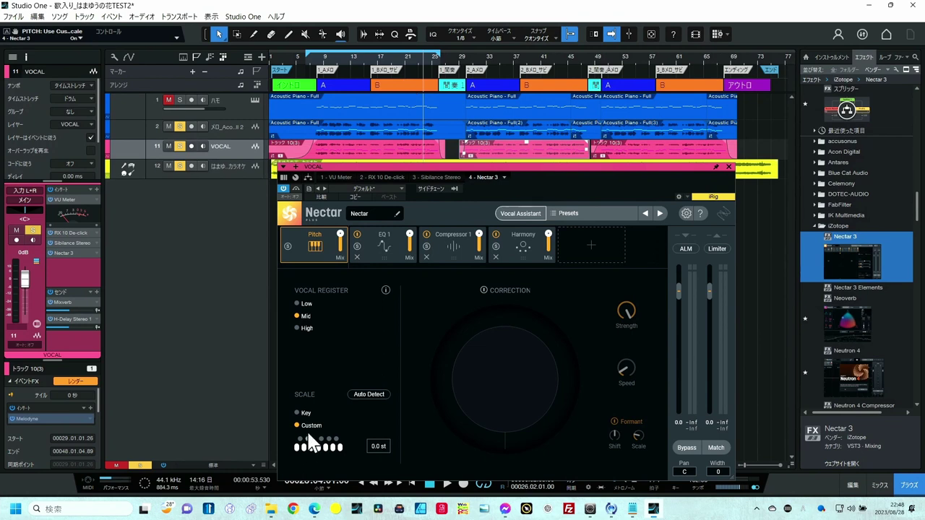
{"action": "left_click", "coordinate": [297, 412]}
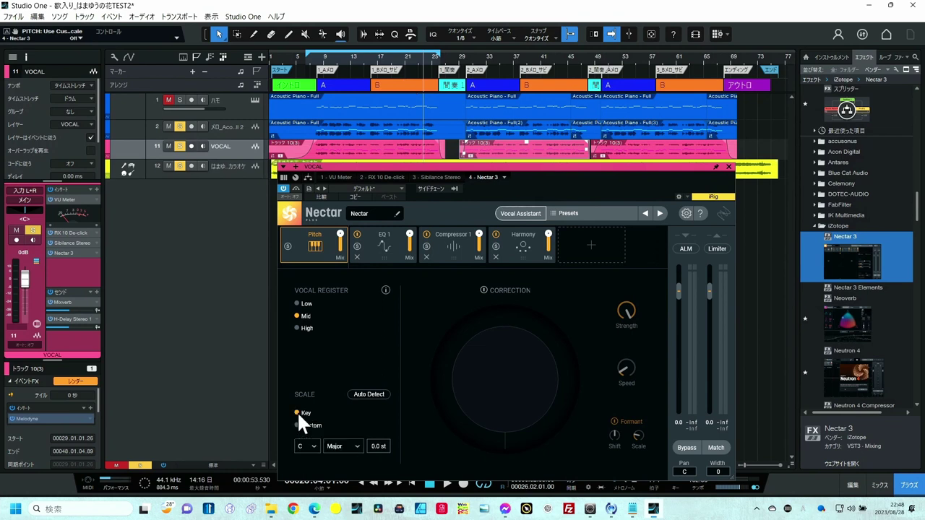
{"action": "left_click", "coordinate": [341, 448]}
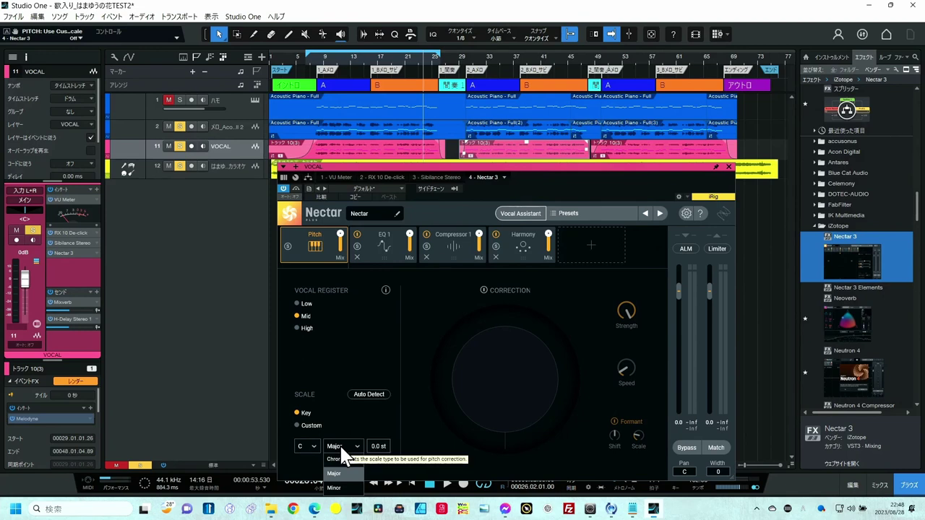
{"action": "left_click", "coordinate": [339, 458]}
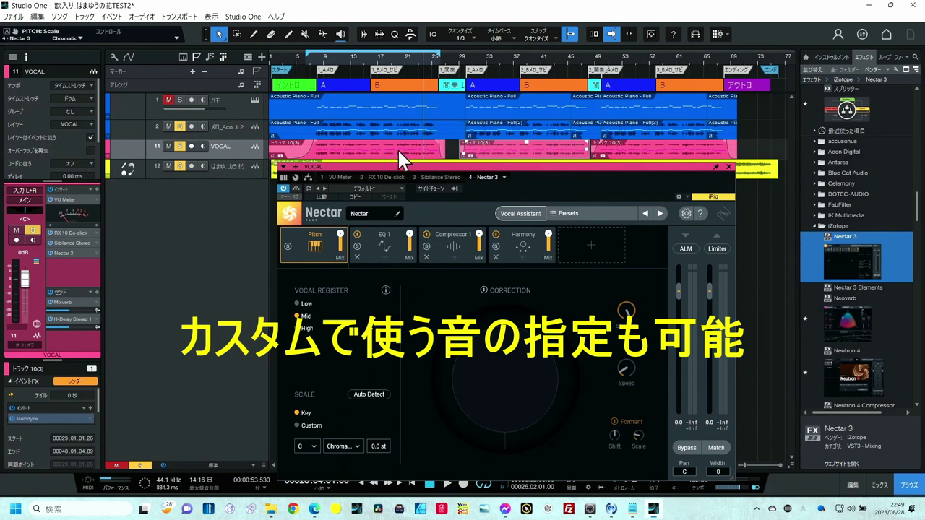
Play back the vocal from about bar 20 to hear the harmony with the chromatic scale.
{"action": "left_click", "coordinate": [400, 54]}
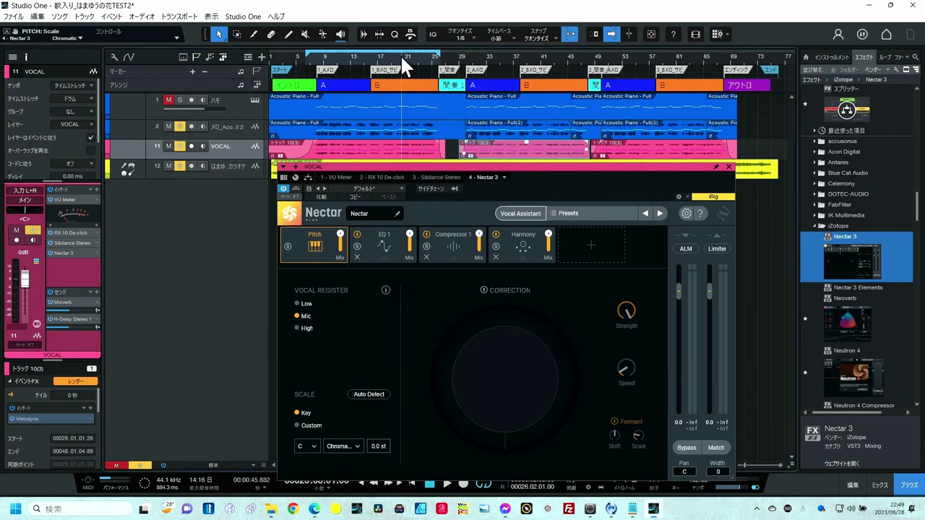
{"action": "key", "text": "space"}
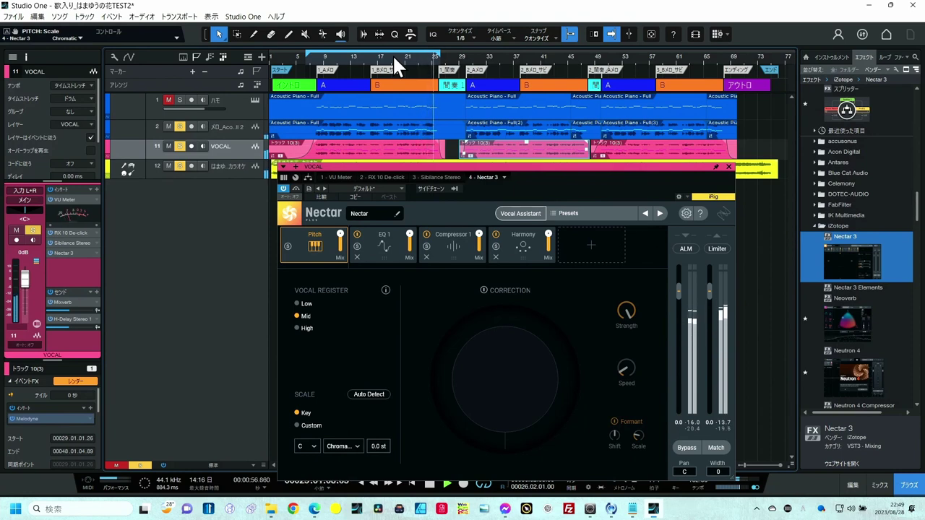
{"action": "key", "text": "space"}
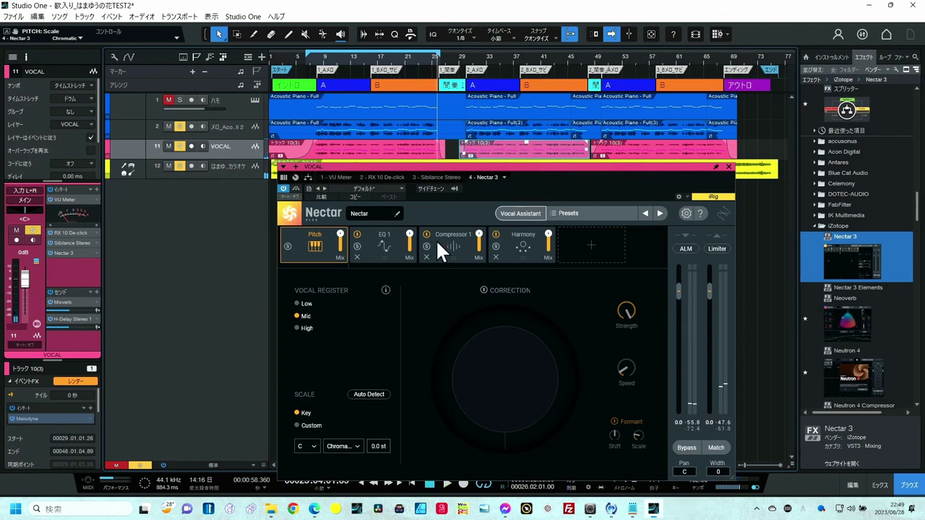
Enable the -3 voice in the Harmony module and place it at about gain -6.3 and pan -32.8 while listening from the first A section.
{"action": "left_click", "coordinate": [521, 253]}
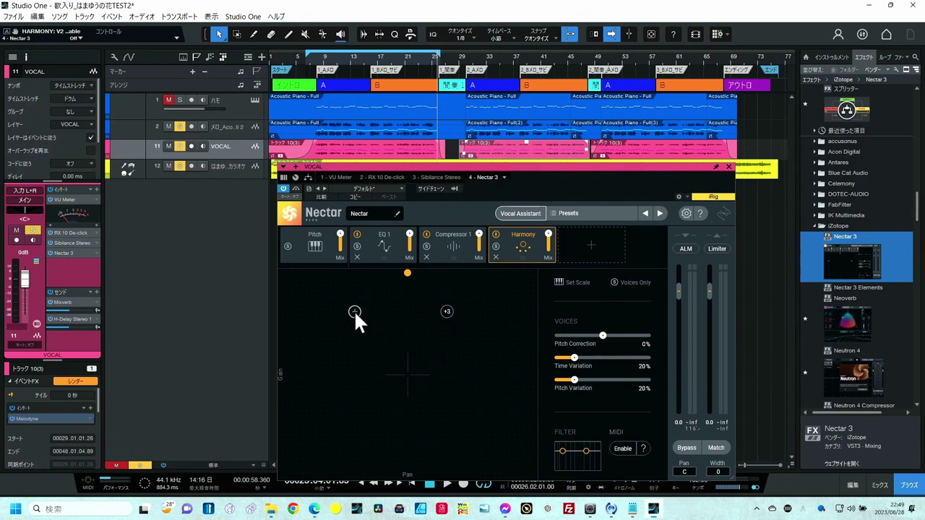
{"action": "left_click", "coordinate": [355, 317]}
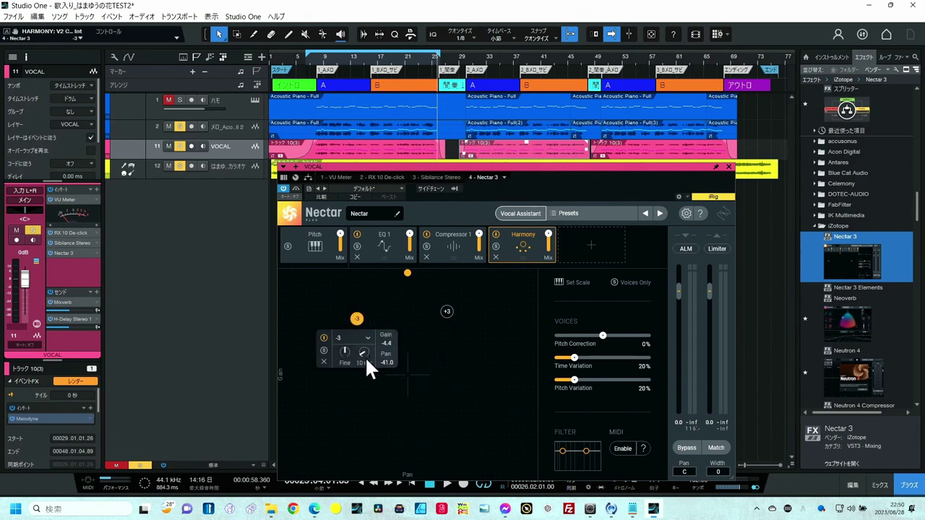
{"action": "left_click_drag", "start_coordinate": [357, 318], "coordinate": [361, 321]}
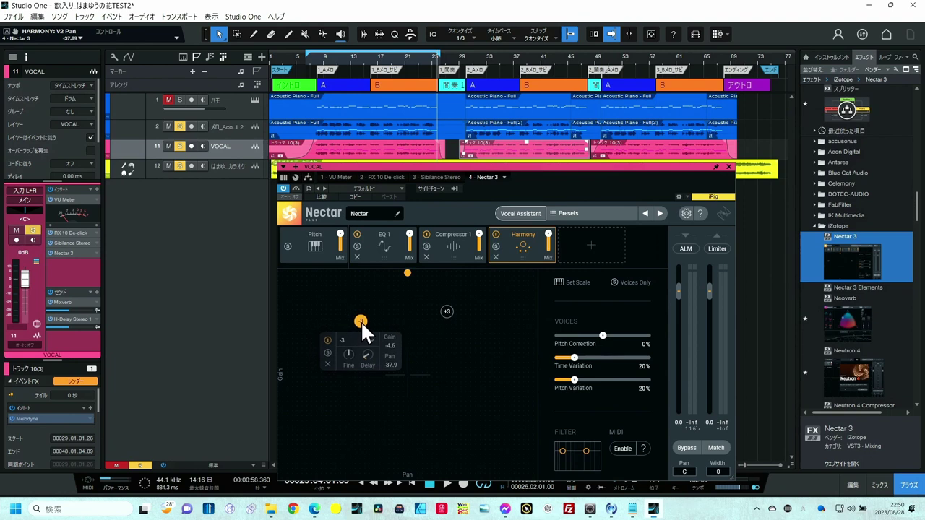
{"action": "double_click", "coordinate": [304, 60]}
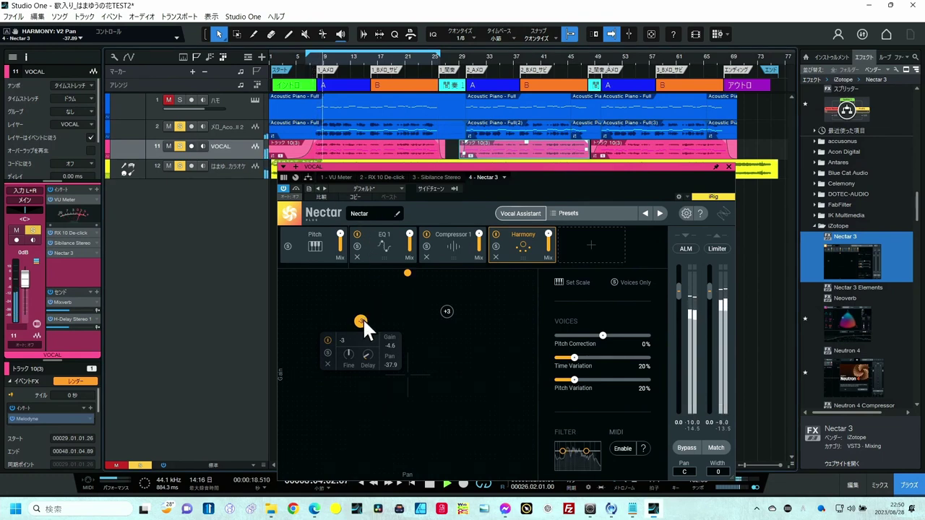
{"action": "left_click_drag", "start_coordinate": [360, 321], "coordinate": [360, 316]}
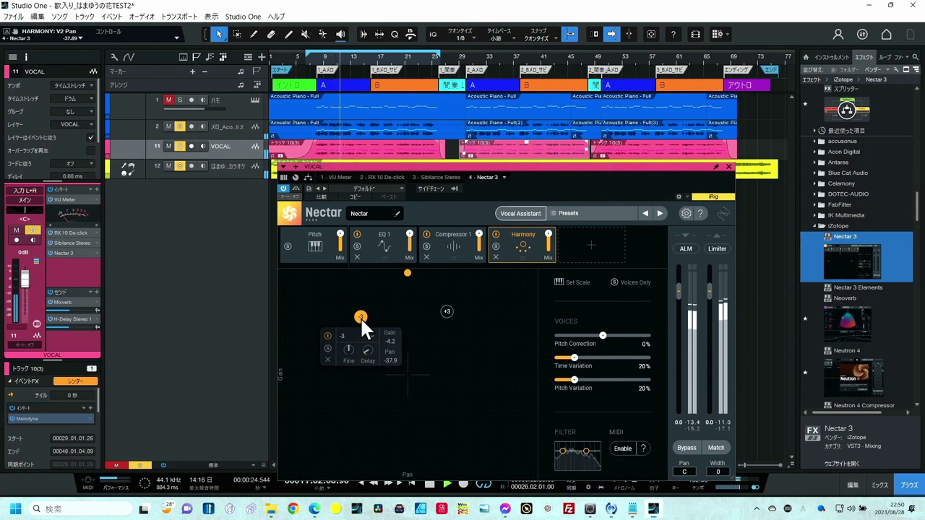
{"action": "left_click_drag", "start_coordinate": [360, 319], "coordinate": [367, 338]}
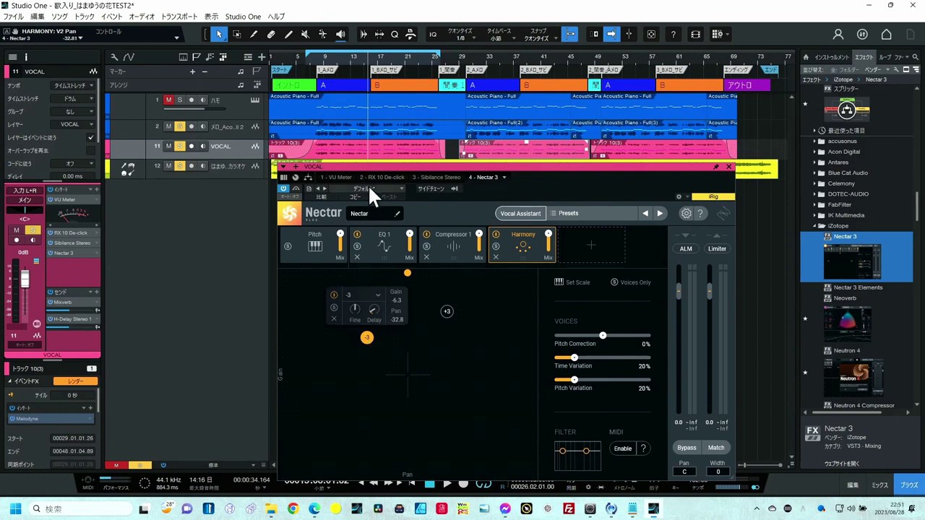
Toggle the Harmony module's bypass and create an automation lane for that parameter on the VOCAL track.
{"action": "left_click_drag", "start_coordinate": [357, 55], "coordinate": [368, 65]}
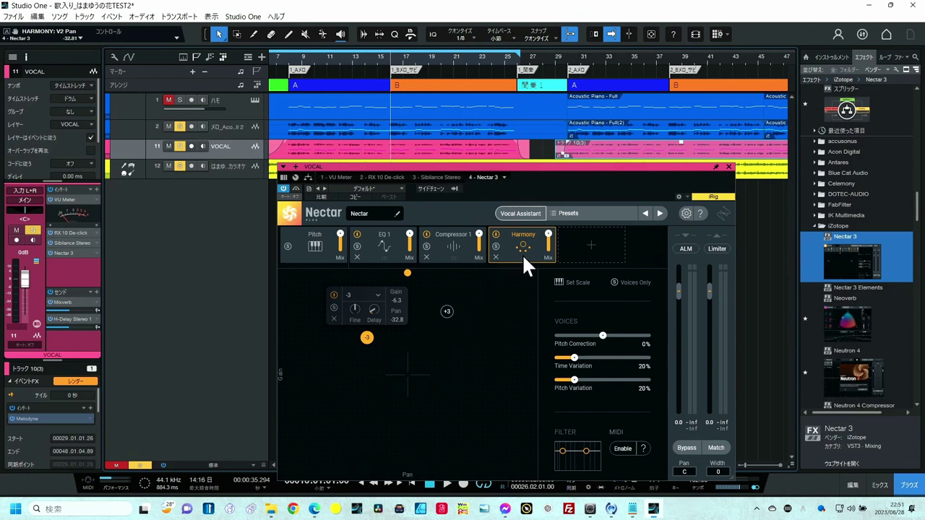
{"action": "left_click", "coordinate": [496, 234]}
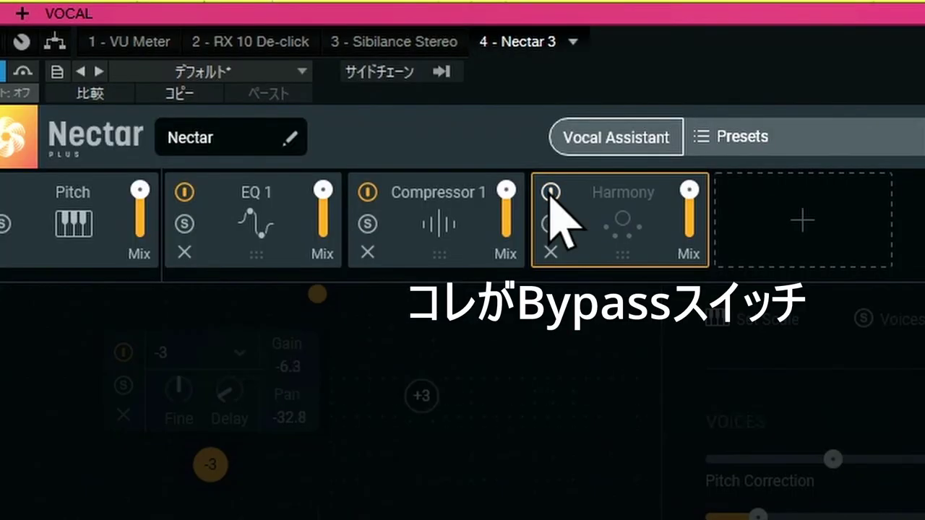
{"action": "left_click", "coordinate": [552, 192]}
{"action": "left_click", "coordinate": [551, 192]}
{"action": "left_click", "coordinate": [551, 193]}
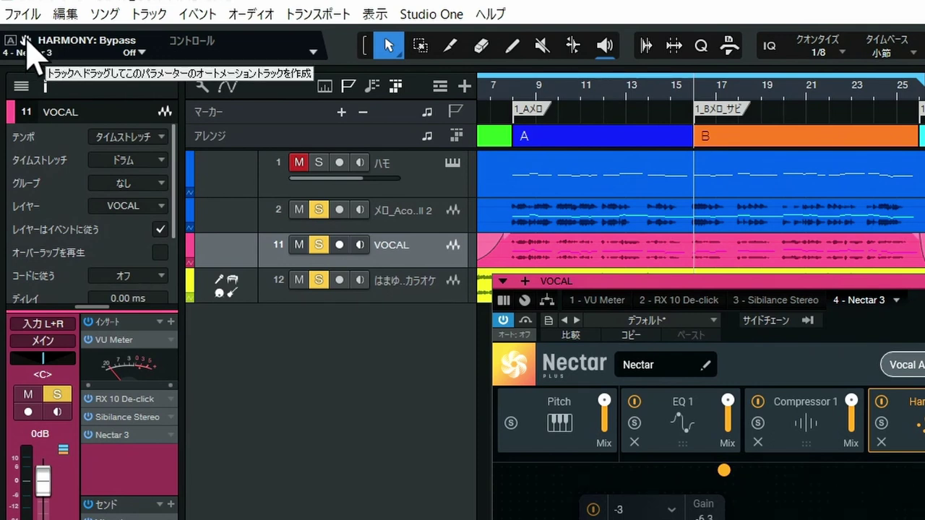
{"action": "left_click_drag", "start_coordinate": [26, 40], "coordinate": [460, 333]}
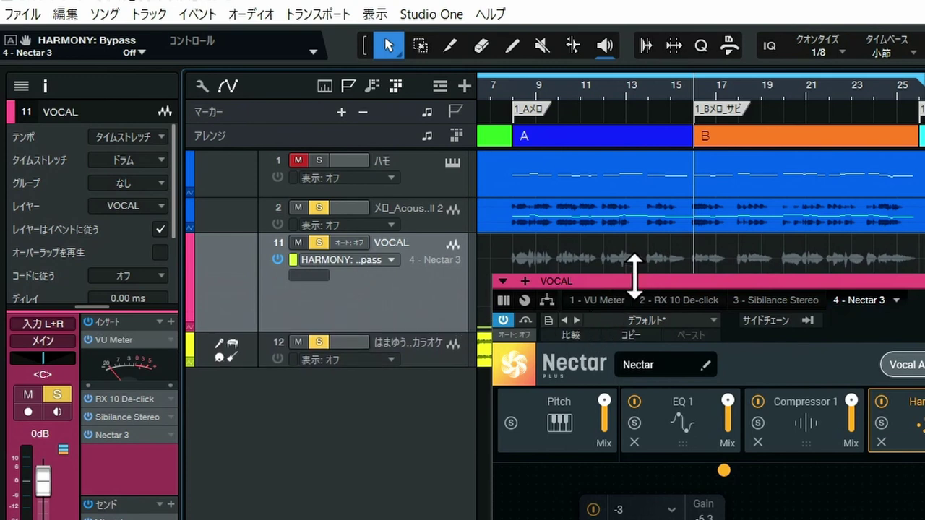
Draw bypass automation that keeps Harmony active only during the first B section, bars 16 to 26, and play back the passage.
{"action": "left_click_drag", "start_coordinate": [633, 275], "coordinate": [634, 403]}
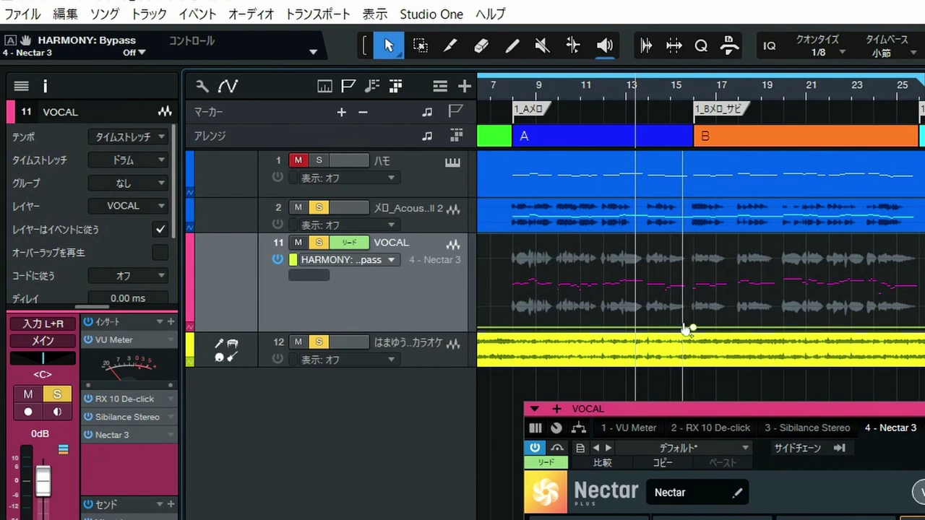
{"action": "left_click_drag", "start_coordinate": [683, 327], "coordinate": [685, 240]}
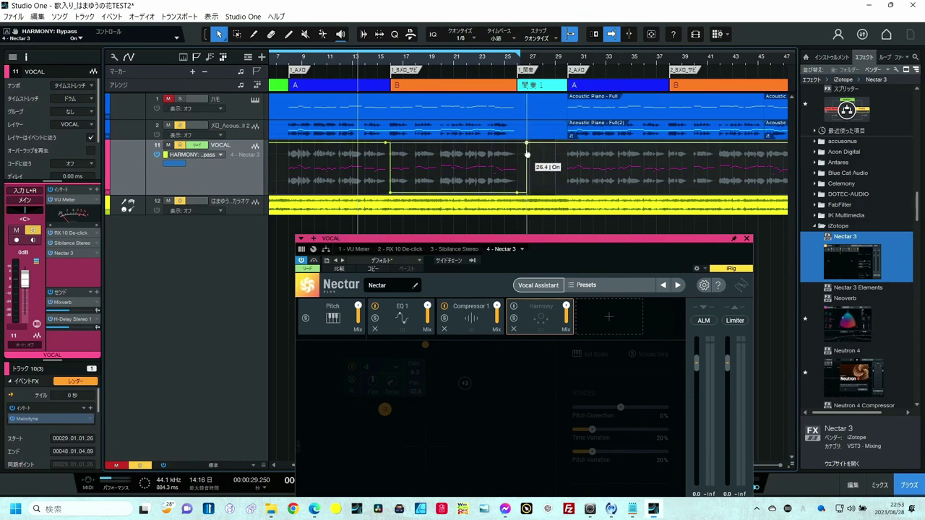
{"action": "left_click_drag", "start_coordinate": [527, 154], "coordinate": [519, 154]}
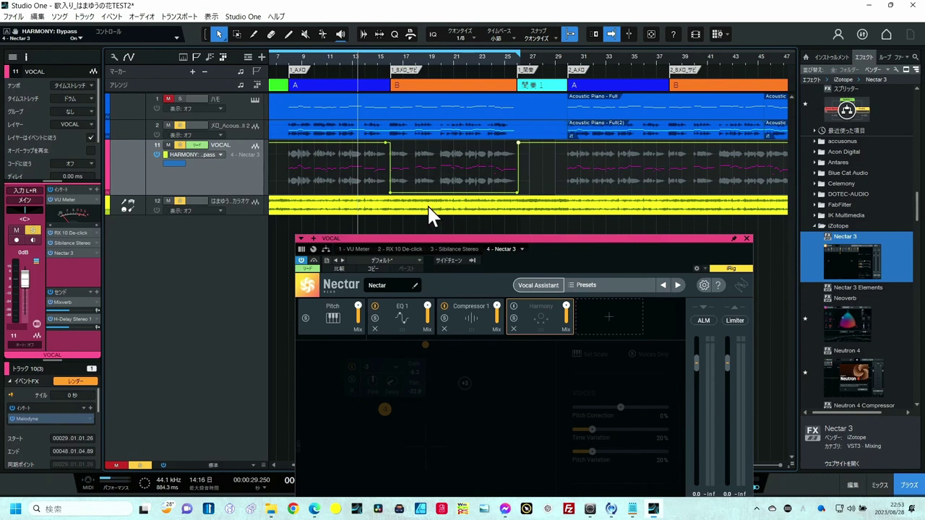
{"action": "left_click", "coordinate": [340, 58]}
{"action": "key", "text": "space"}
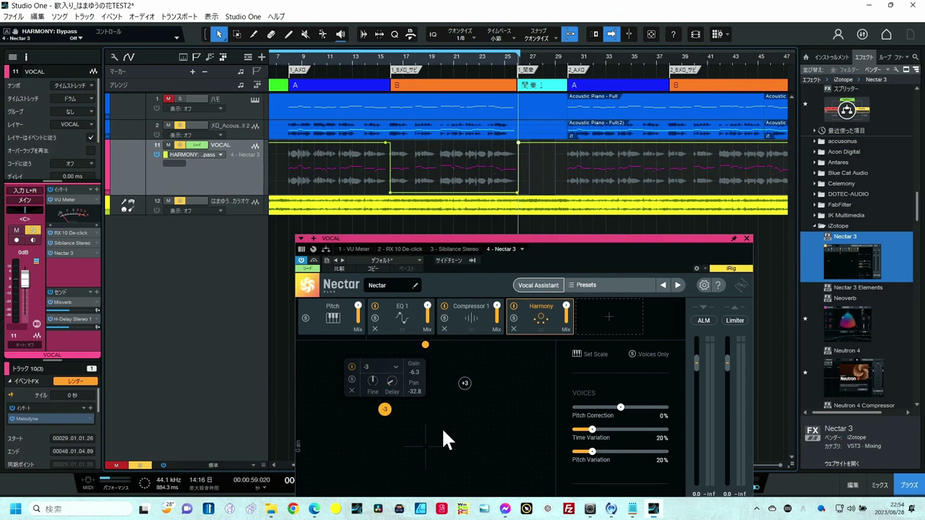
Remove the volume and L/R pan parameters from the VOCAL track's automation.
{"action": "left_click", "coordinate": [215, 154]}
{"action": "left_click", "coordinate": [211, 199]}
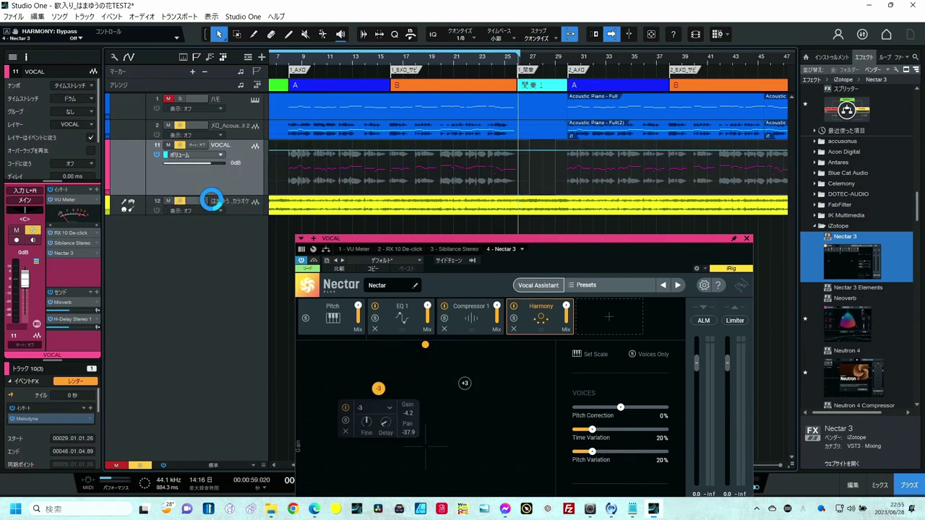
{"action": "left_click", "coordinate": [412, 291]}
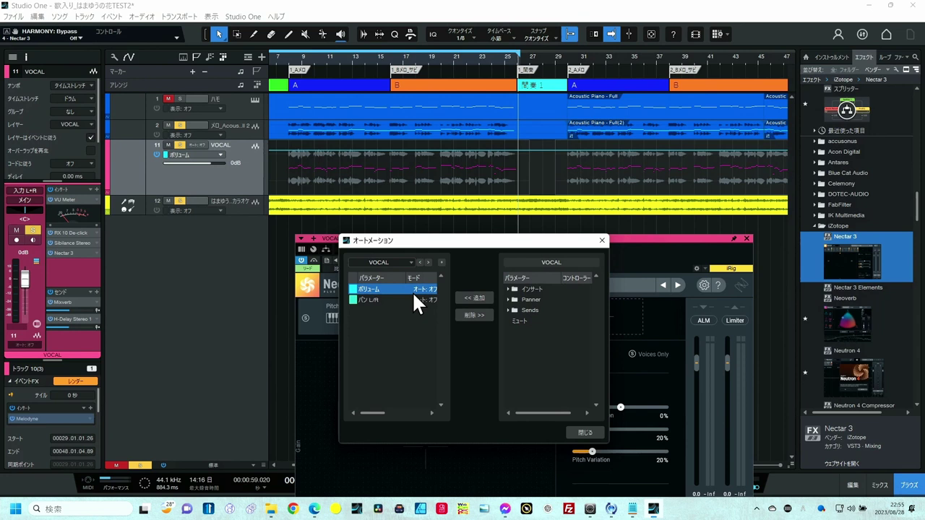
{"action": "left_click", "coordinate": [469, 315]}
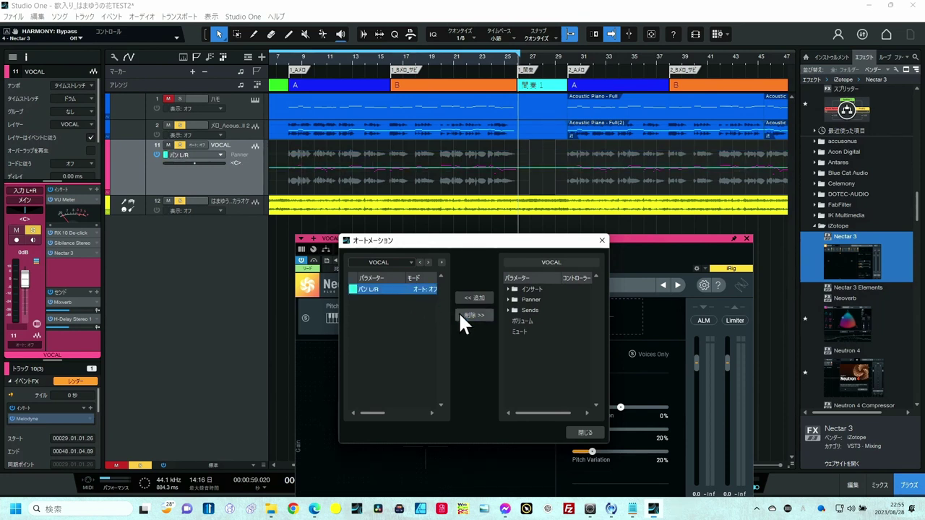
{"action": "left_click", "coordinate": [461, 316]}
{"action": "left_click", "coordinate": [585, 432]}
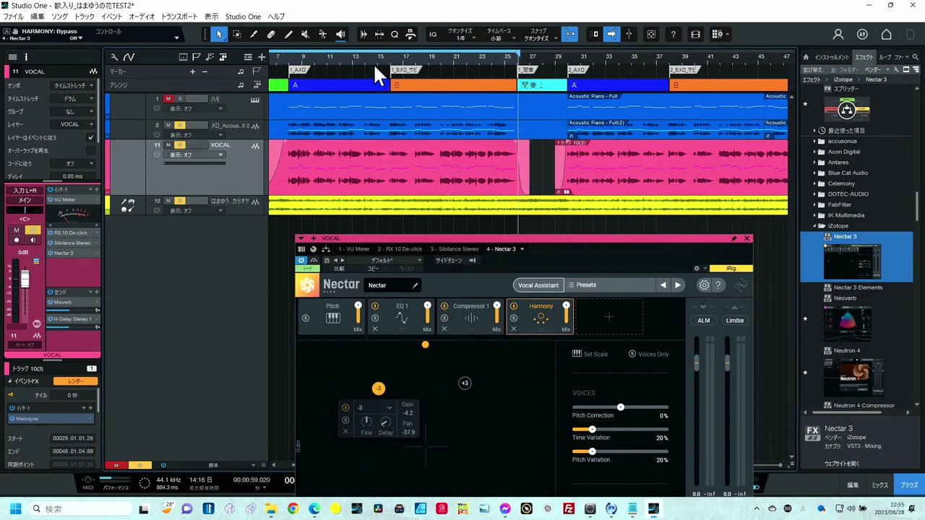
Split the VOCAL event just before bar 16 and again just before bar 20.
{"action": "left_click", "coordinate": [252, 35]}
{"action": "left_click_drag", "start_coordinate": [384, 61], "coordinate": [388, 75]}
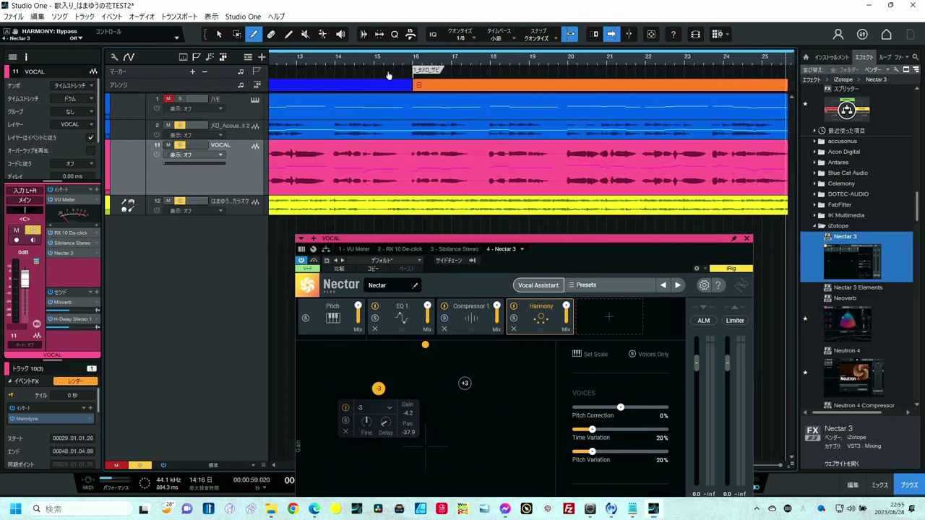
{"action": "left_click", "coordinate": [407, 175]}
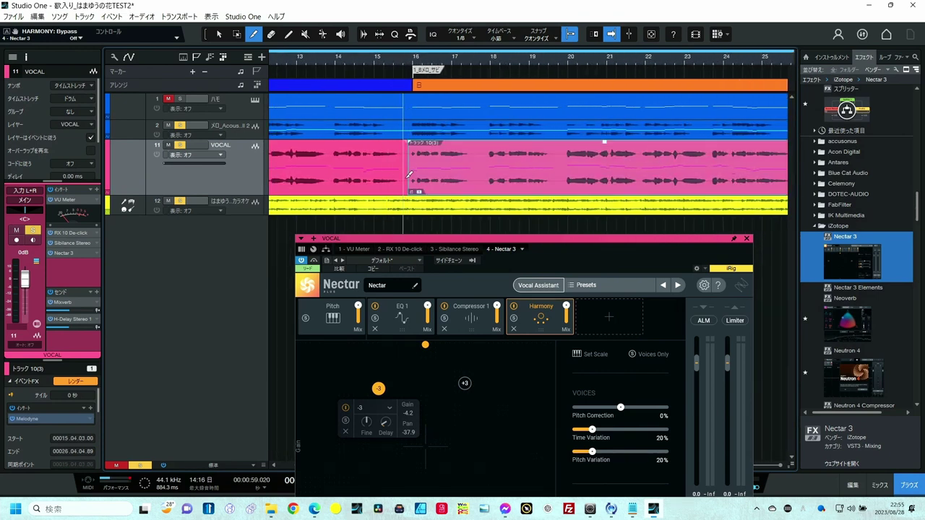
{"action": "left_click", "coordinate": [564, 174]}
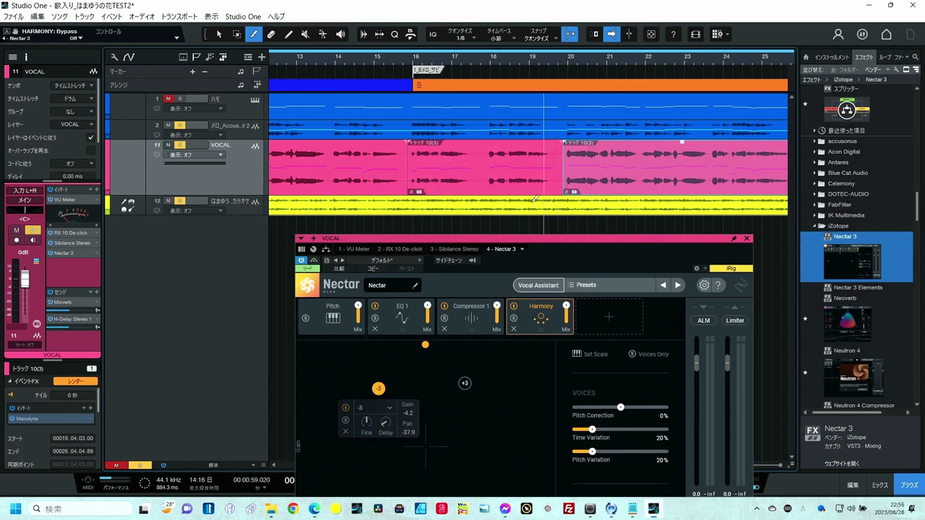
Close the Nectar 3 window and delete Nectar 3 from the VOCAL channel's inserts.
{"action": "left_click", "coordinate": [746, 239]}
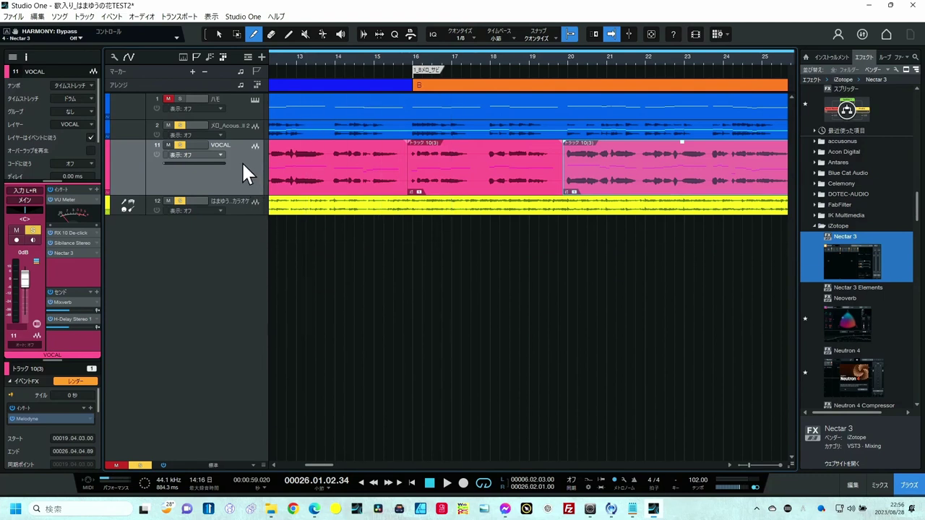
{"action": "right_click", "coordinate": [82, 256]}
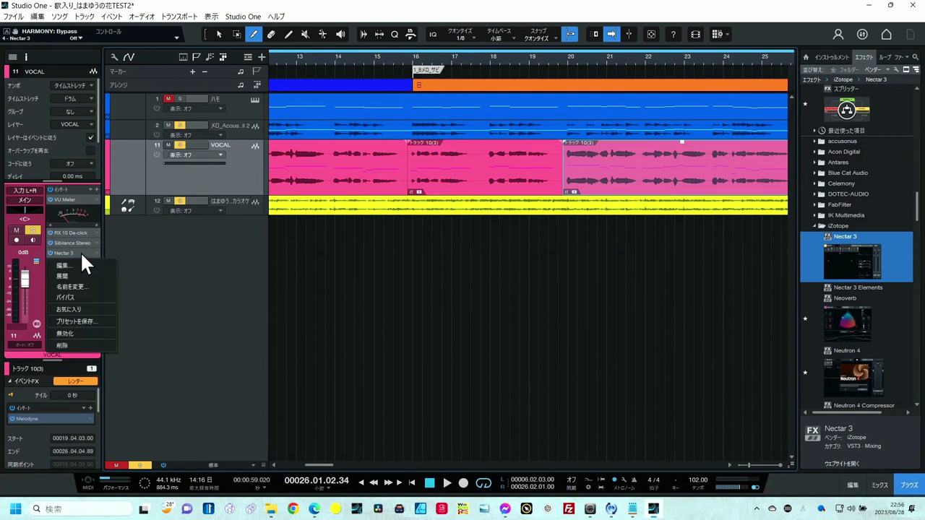
{"action": "left_click", "coordinate": [70, 344]}
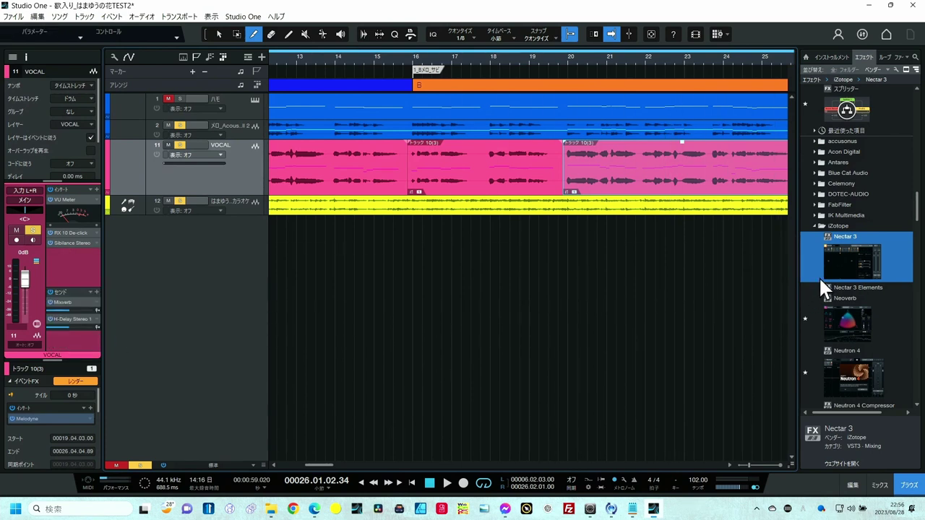
Add Nectar 3 as an event effect to only the VOCAL event between bars 16 and 20.
{"action": "left_click_drag", "start_coordinate": [819, 268], "coordinate": [473, 168]}
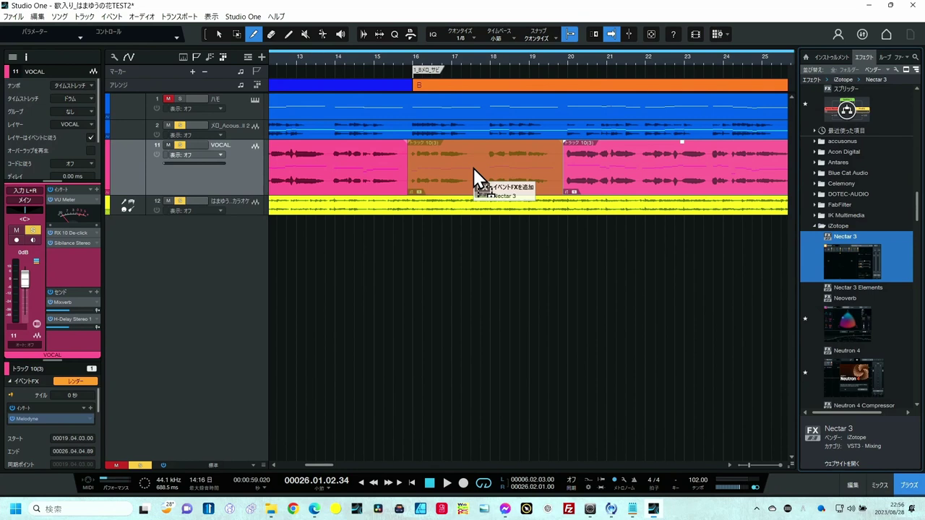
{"action": "left_click_drag", "start_coordinate": [473, 168], "coordinate": [473, 168]}
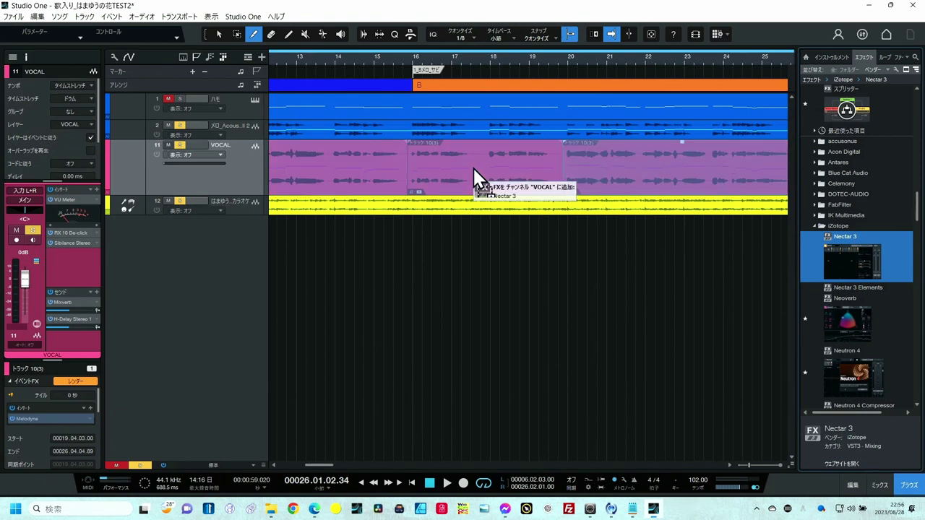
{"action": "left_click_drag", "start_coordinate": [474, 168], "coordinate": [473, 169]}
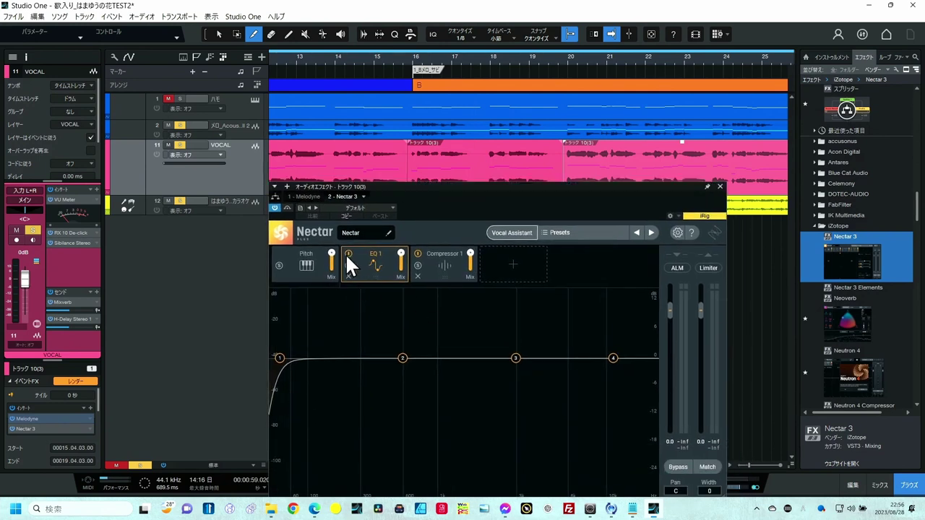
Bypass Nectar 3's EQ 1 and Compressor 1 modules and add a Harmony module to the chain.
{"action": "left_click", "coordinate": [348, 255]}
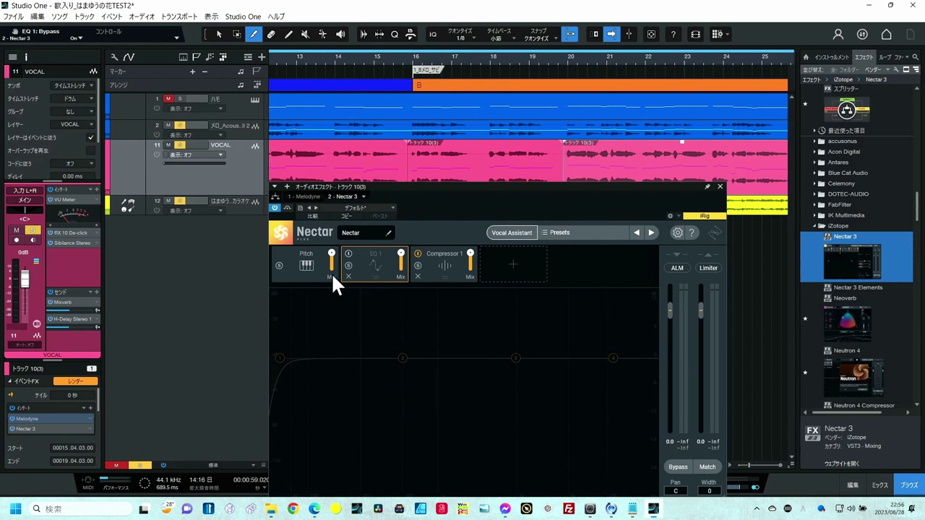
{"action": "left_click", "coordinate": [296, 279]}
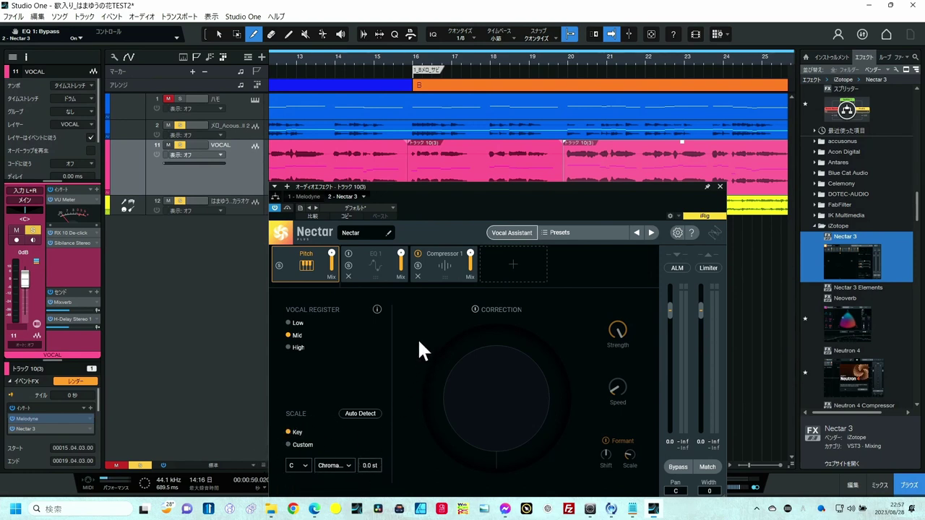
{"action": "left_click", "coordinate": [417, 255]}
{"action": "left_click", "coordinate": [502, 268]}
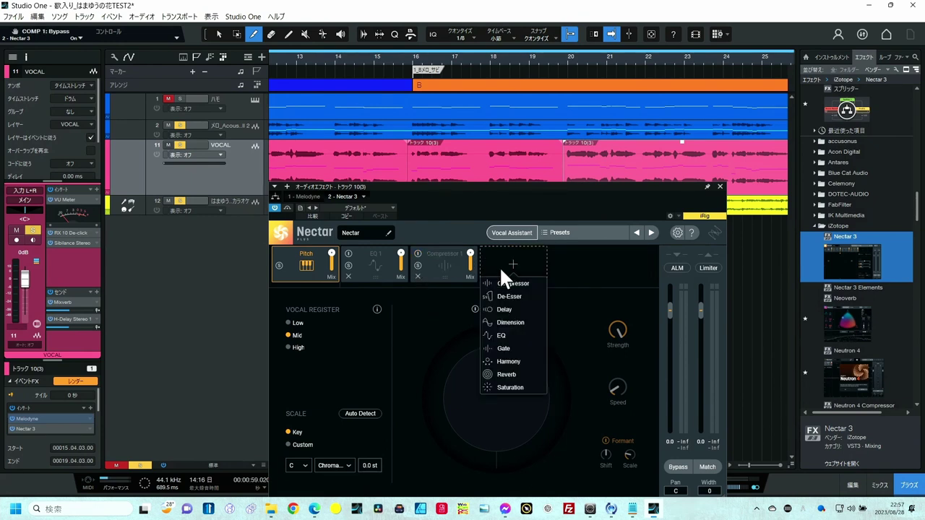
{"action": "left_click", "coordinate": [507, 361]}
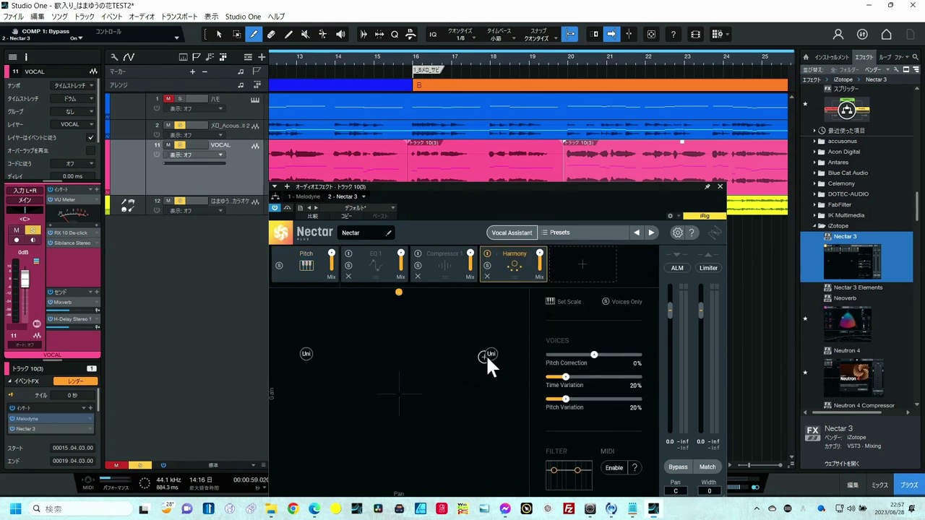
Set one Harmony voice to +3 with gain -2.7 and pan 48.8, and the opposite voice to -3, moved slightly up and inward.
{"action": "mouse_move", "coordinate": [491, 354]}
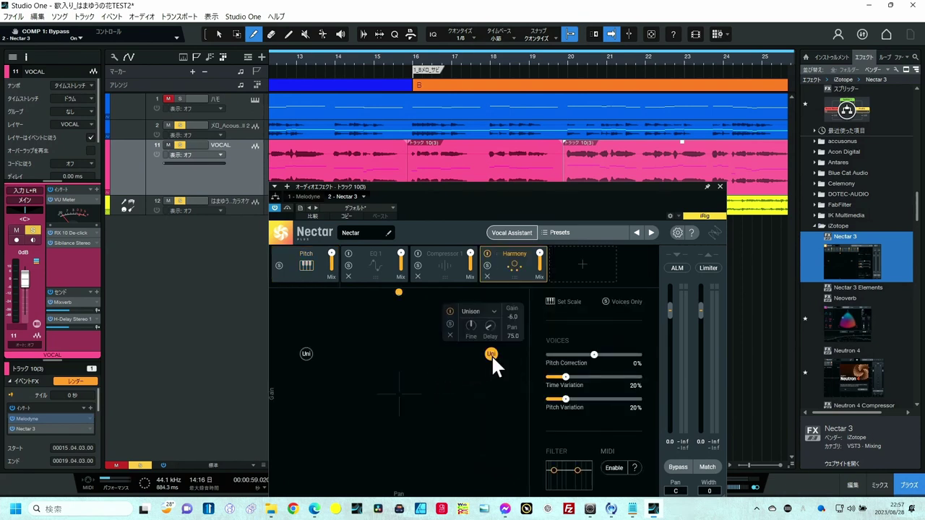
{"action": "left_click", "coordinate": [492, 311]}
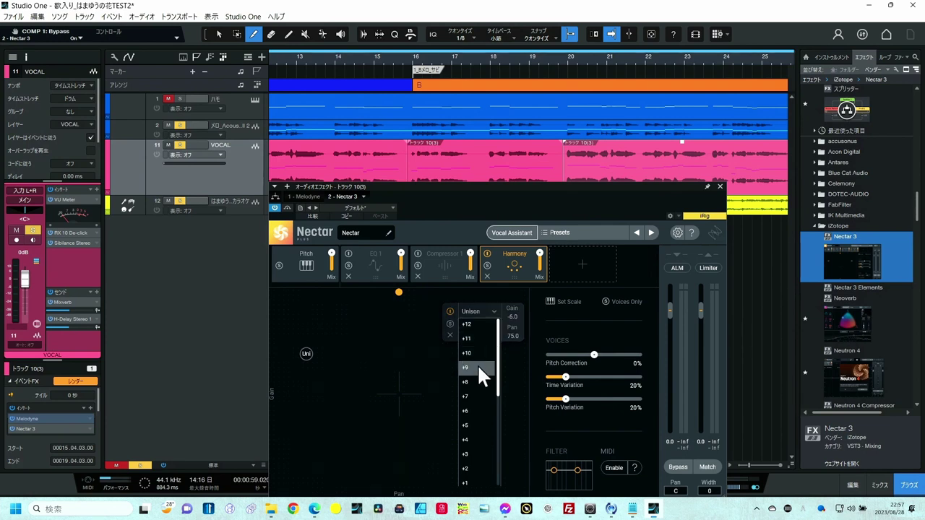
{"action": "left_click", "coordinate": [470, 453]}
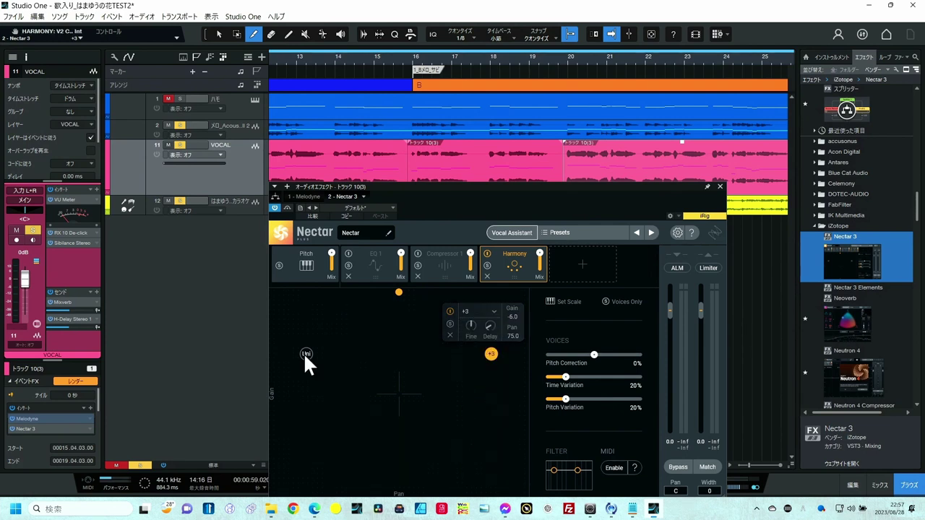
{"action": "mouse_move", "coordinate": [305, 354]}
{"action": "left_click", "coordinate": [323, 310]}
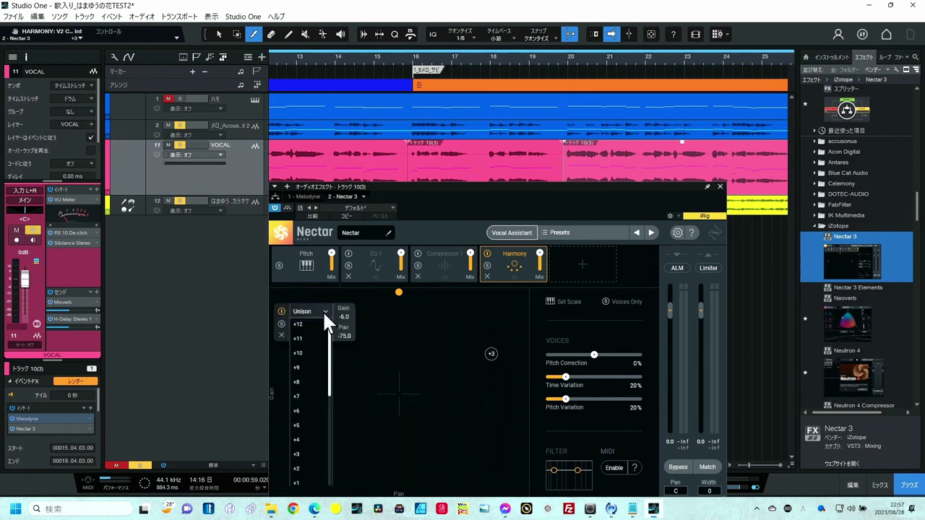
{"action": "left_click", "coordinate": [298, 457]}
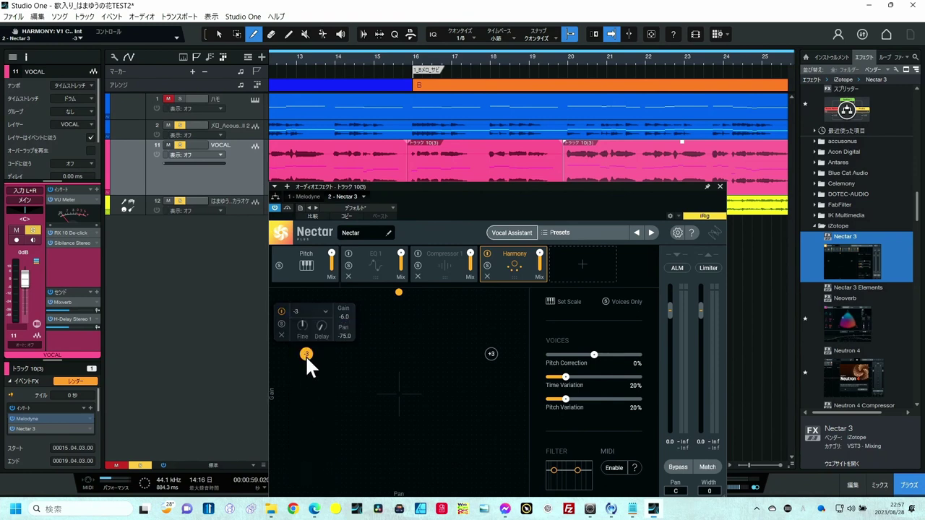
{"action": "left_click_drag", "start_coordinate": [306, 355], "coordinate": [321, 344]}
{"action": "left_click_drag", "start_coordinate": [492, 354], "coordinate": [459, 322]}
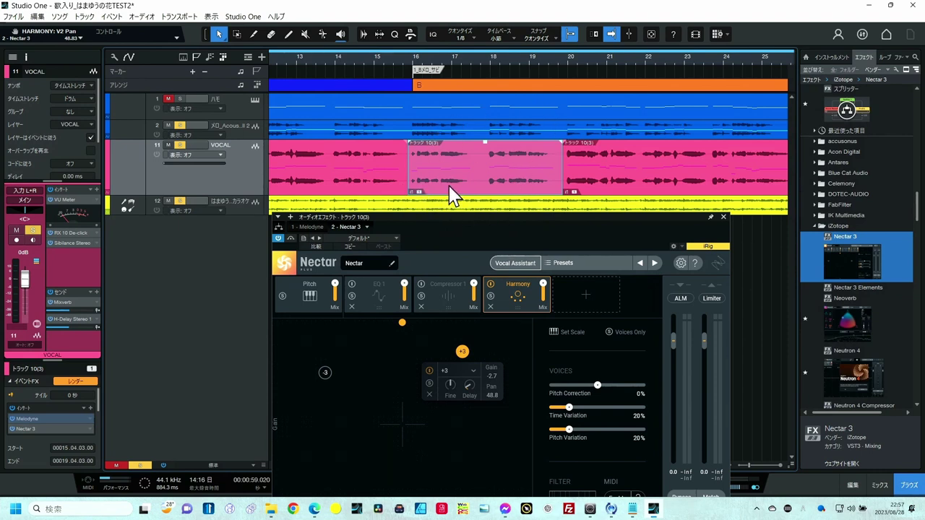
Play back the song from just before bar 14 to hear the harmony on the VOCAL event.
{"action": "left_click_drag", "start_coordinate": [353, 59], "coordinate": [364, 52]}
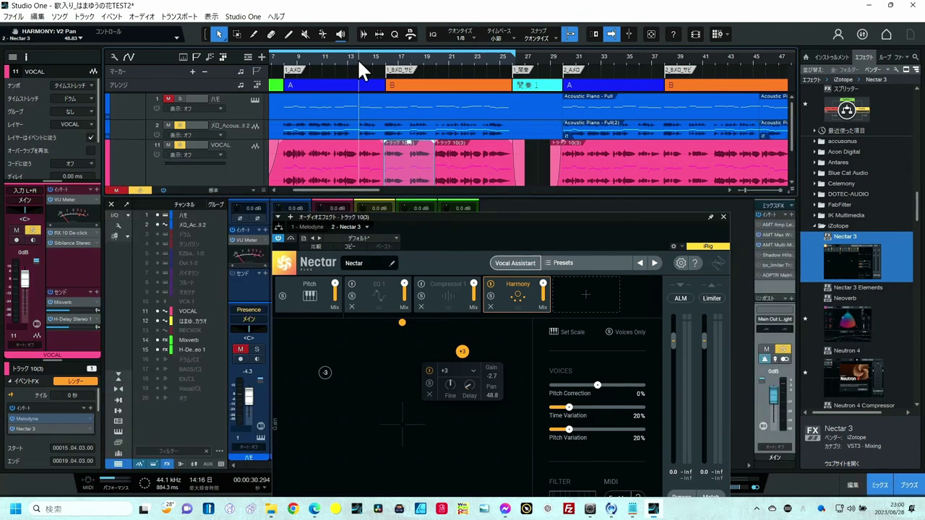
{"action": "key", "text": "space"}
{"action": "left_click_drag", "start_coordinate": [849, 260], "coordinate": [425, 165]}
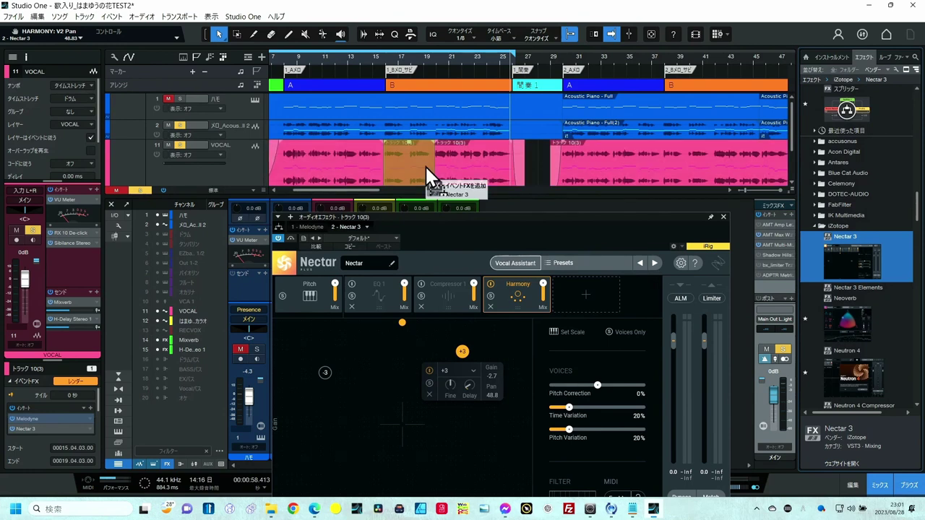
{"action": "left_click_drag", "start_coordinate": [425, 164], "coordinate": [425, 165]}
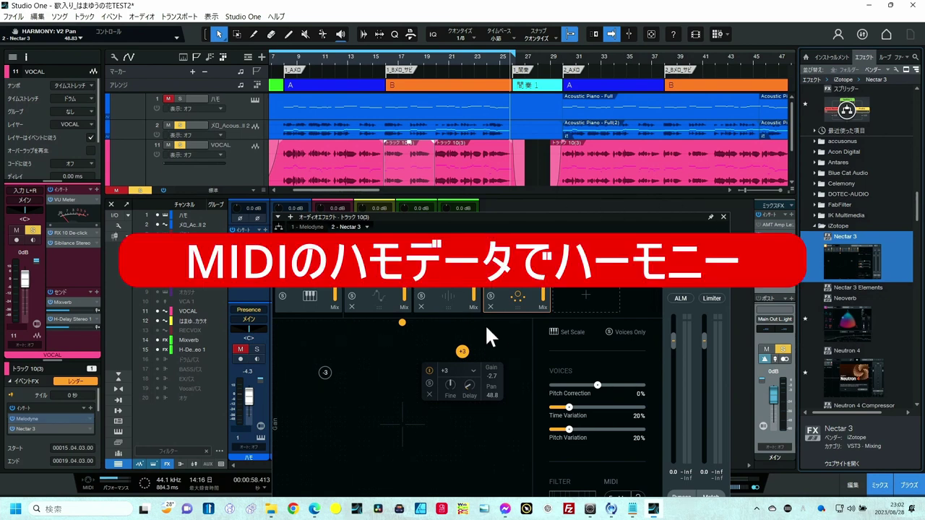
Split the ハモ track's instrument part just before bar 16 and just before bar 20, matching the VOCAL event's cuts.
{"action": "left_click", "coordinate": [254, 34]}
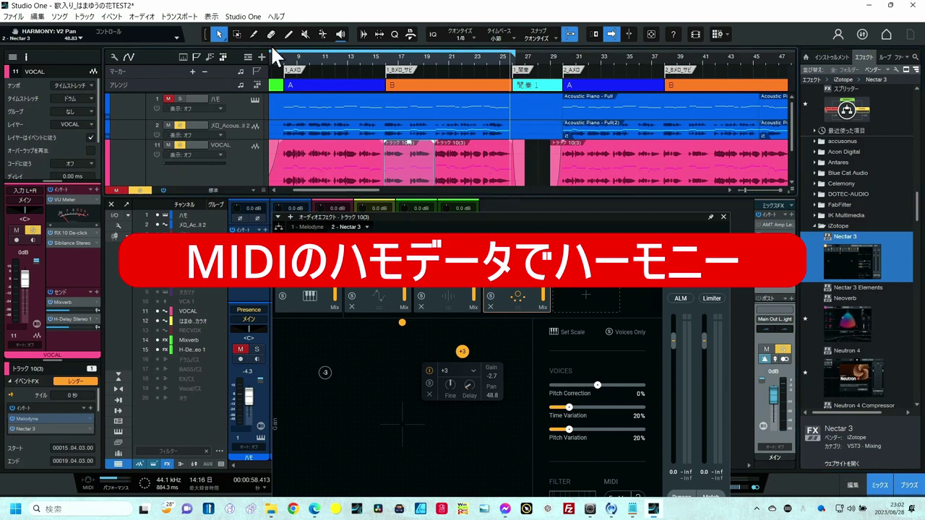
{"action": "scroll", "coordinate": [392, 77], "scroll_direction": "up", "scroll_amount": 4}
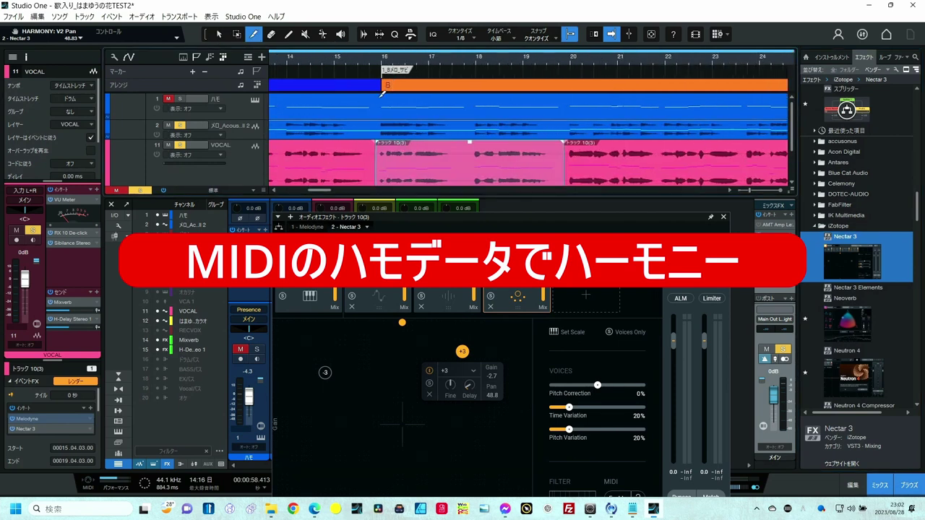
{"action": "left_click", "coordinate": [376, 103]}
{"action": "left_click", "coordinate": [564, 111]}
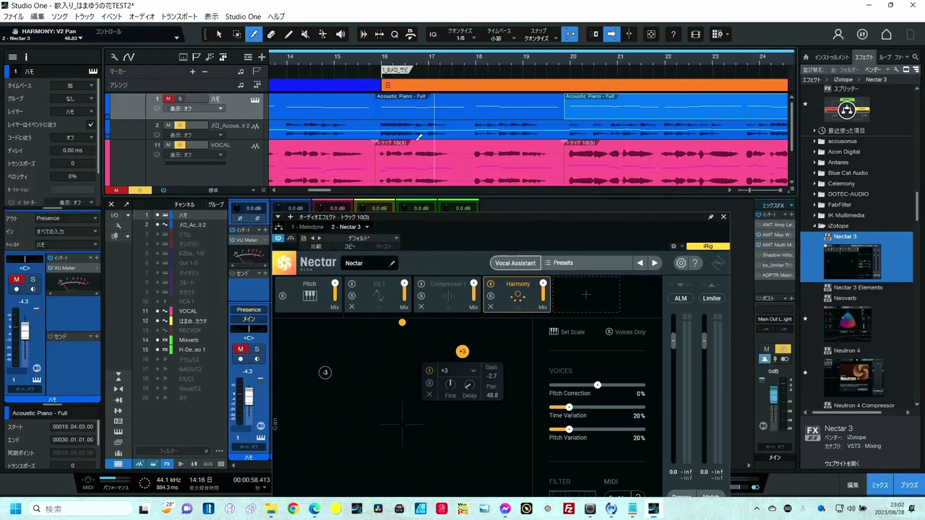
{"action": "key", "text": "1"}
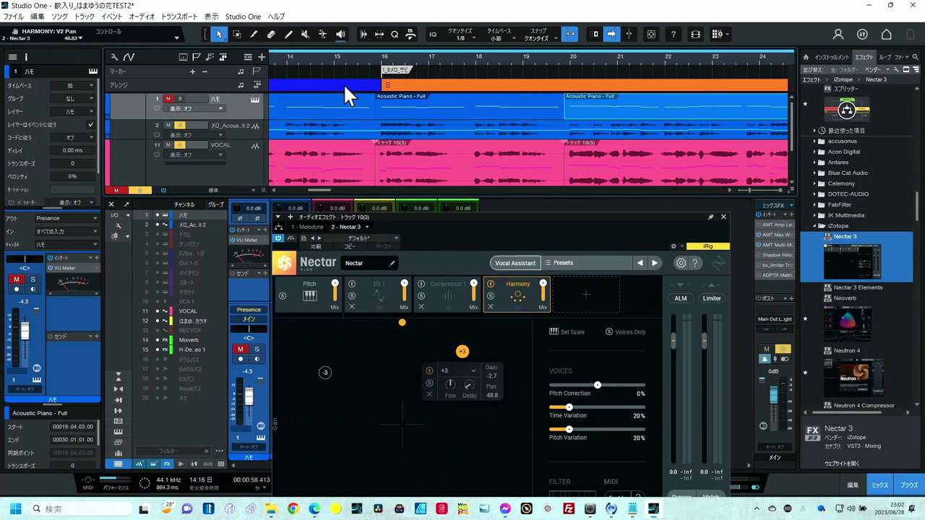
Open the ハモ part between bars 16 and 20 in the note editor and enable the C メジャー scale.
{"action": "left_click", "coordinate": [431, 112]}
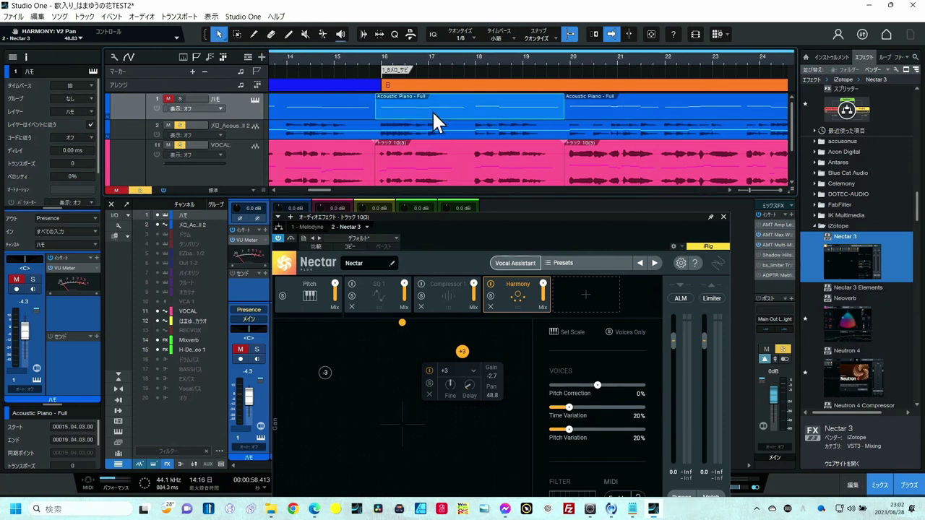
{"action": "double_click", "coordinate": [432, 110]}
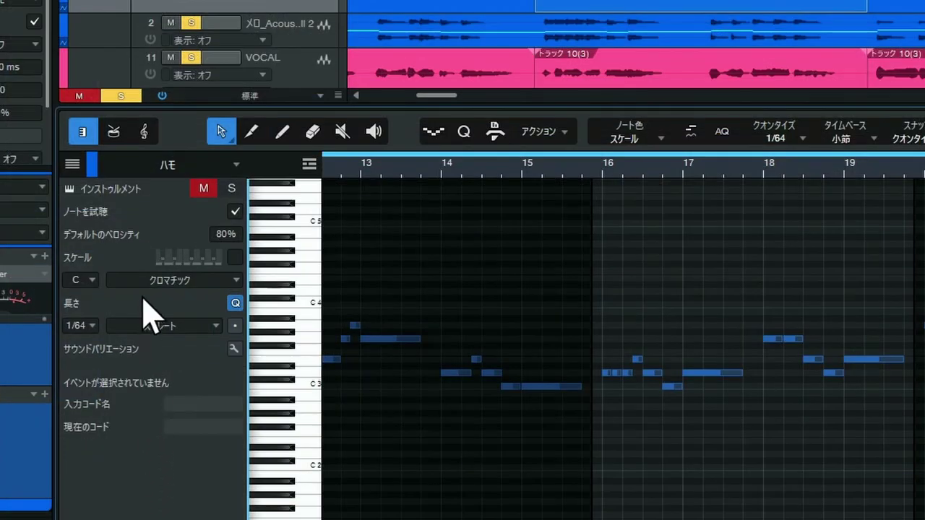
{"action": "left_click", "coordinate": [204, 282]}
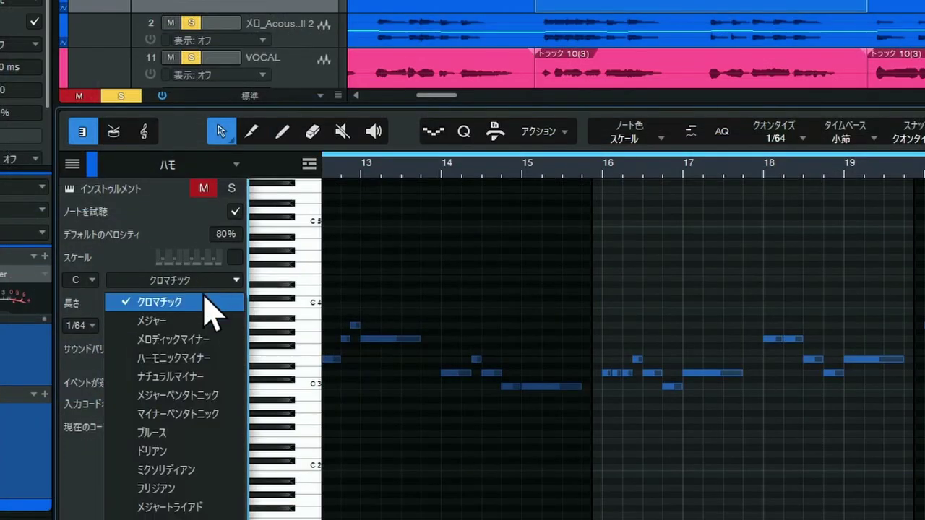
{"action": "left_click", "coordinate": [205, 320]}
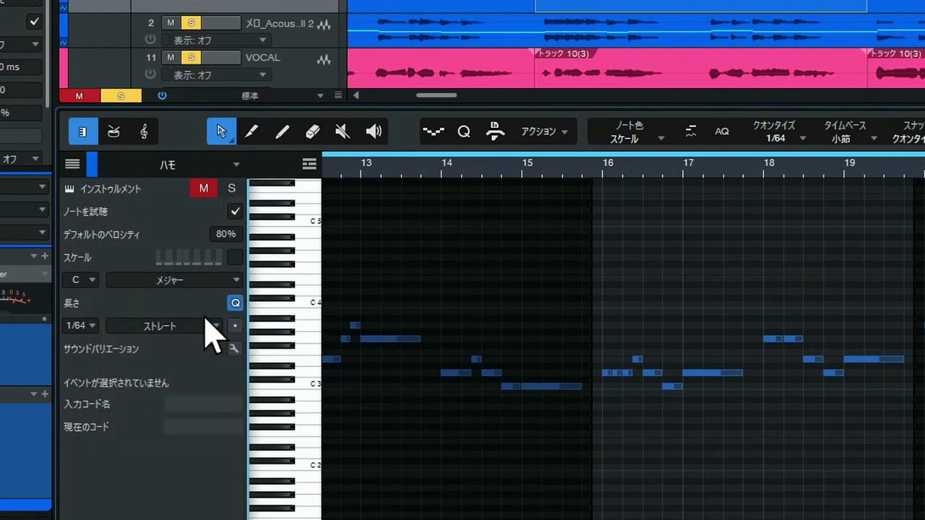
{"action": "left_click", "coordinate": [234, 258]}
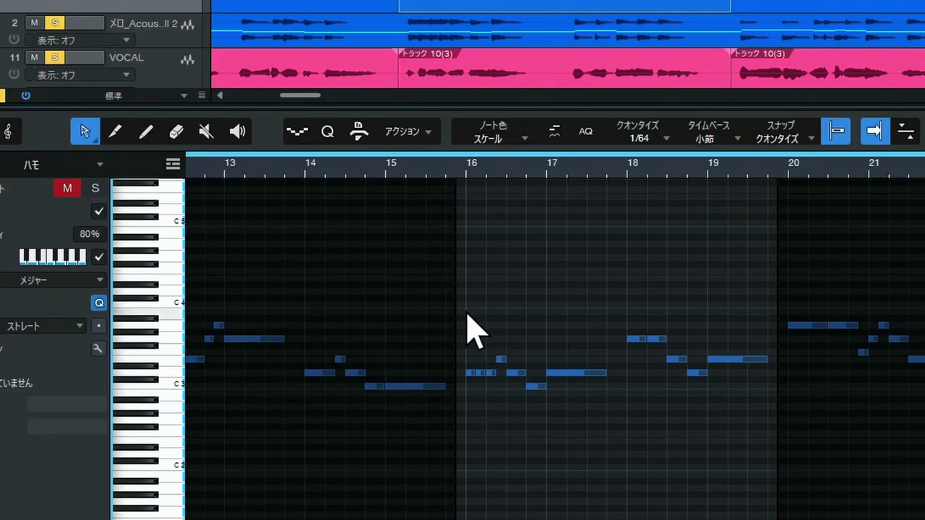
Move all the notes between bars 16 and 20 up together within the scale, shifting D3 to F3 and E3 to G3.
{"action": "left_click_drag", "start_coordinate": [465, 309], "coordinate": [775, 435]}
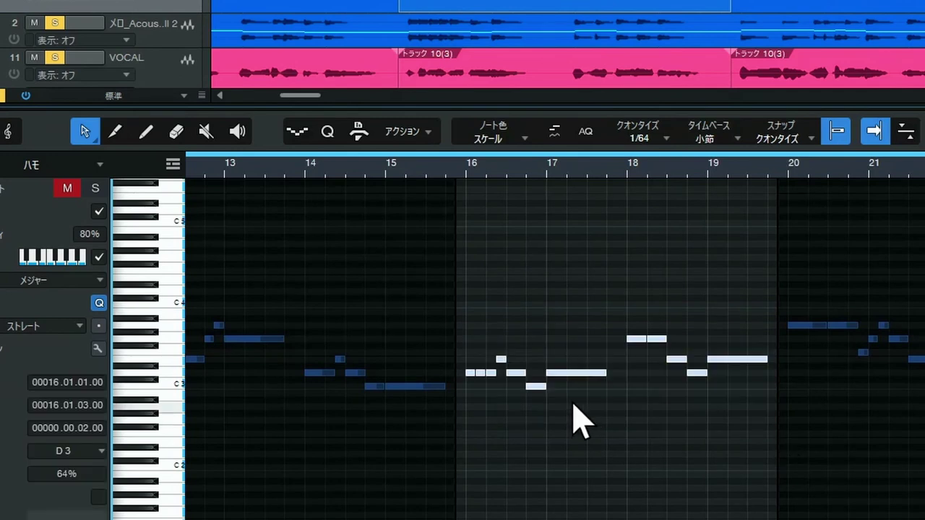
{"action": "mouse_move", "coordinate": [578, 376]}
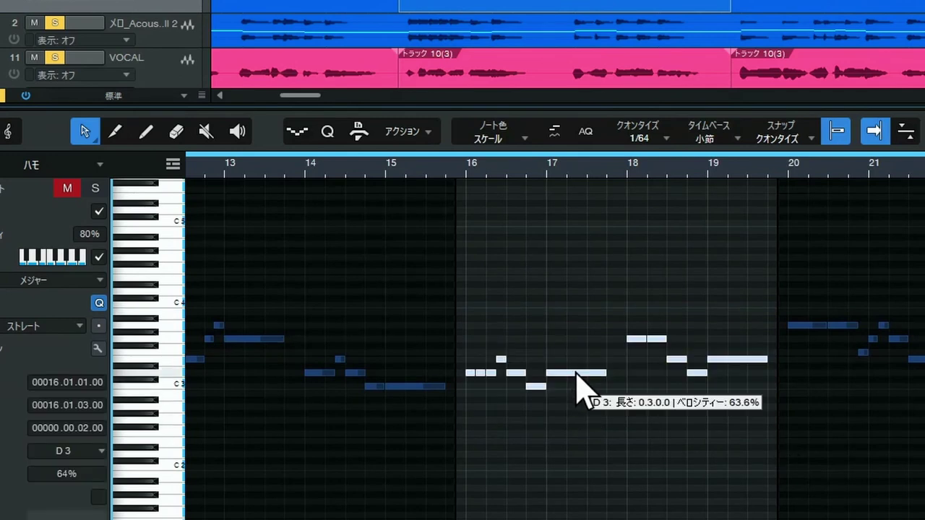
{"action": "key", "text": "shift+e"}
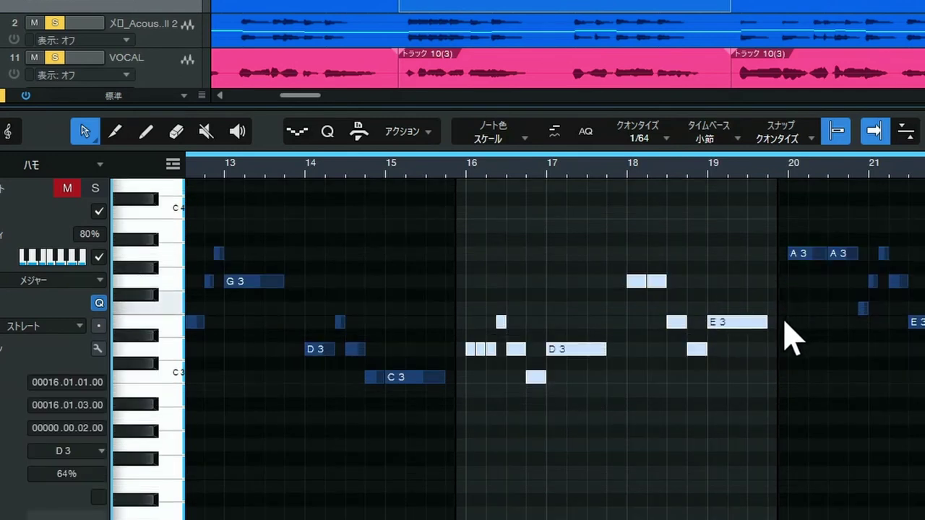
{"action": "mouse_move", "coordinate": [729, 327]}
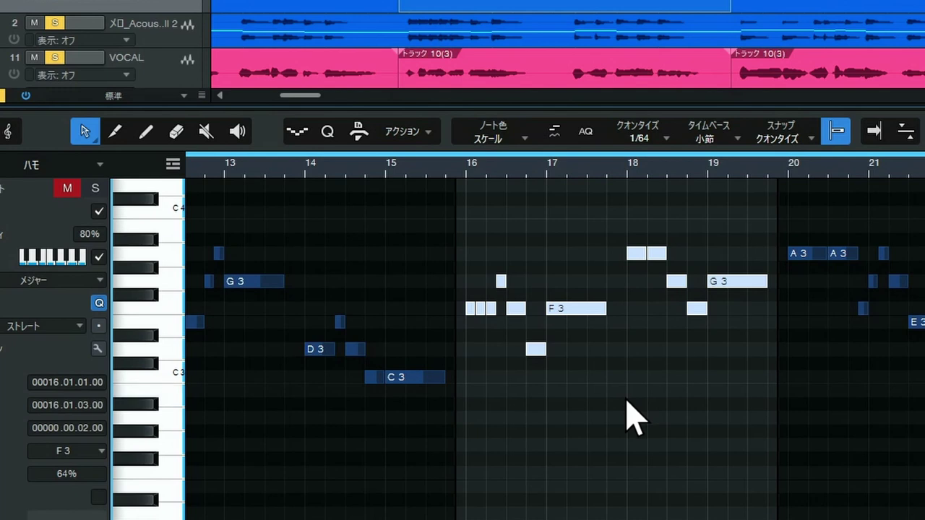
Solo the ハモ track, mute the VOCAL and メロ tracks, and play back from just before bar 16.
{"action": "left_click", "coordinate": [459, 174]}
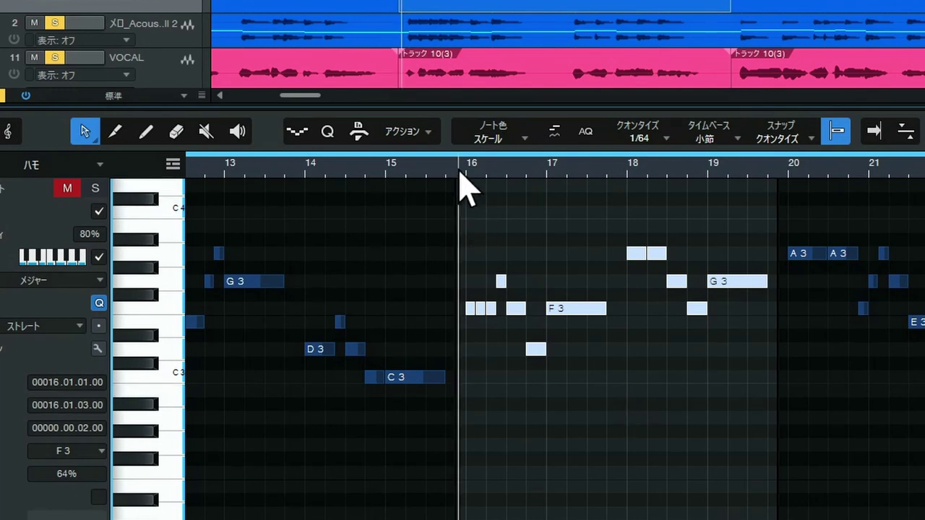
{"action": "left_click", "coordinate": [34, 57]}
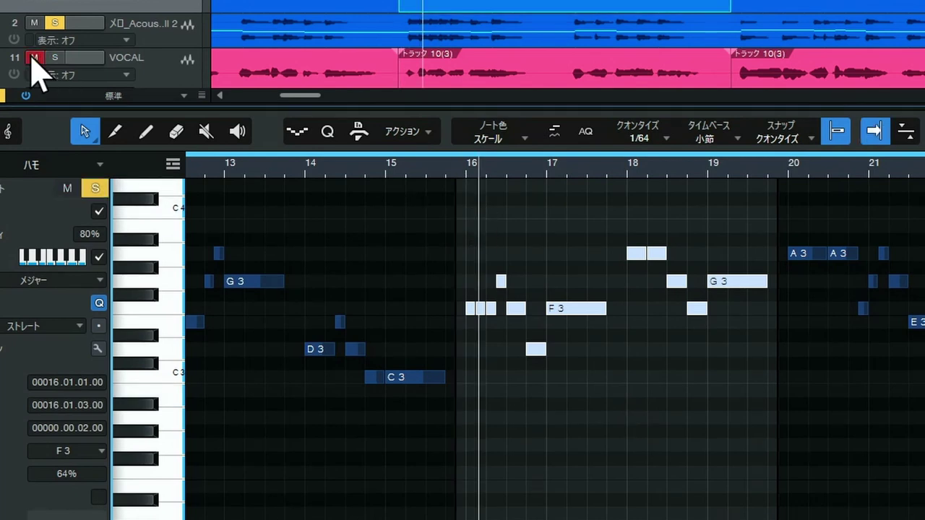
{"action": "left_click", "coordinate": [34, 22]}
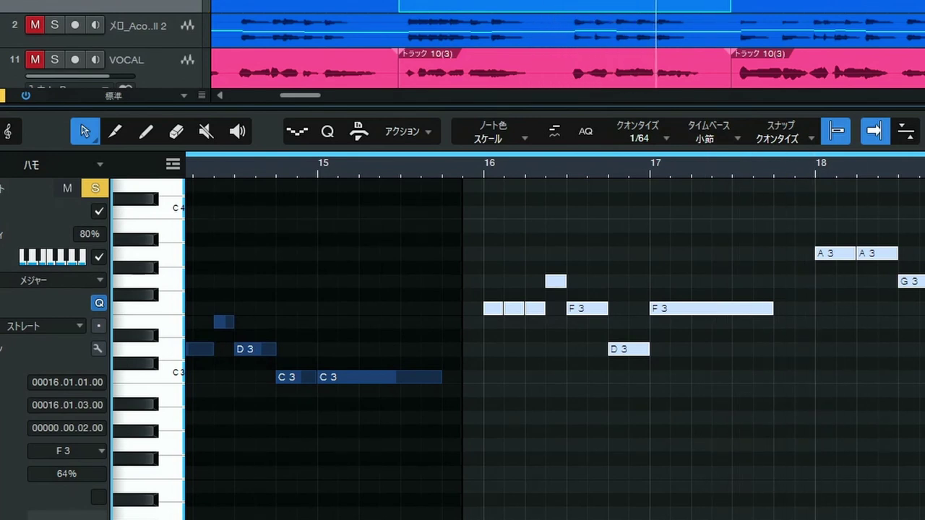
{"action": "key", "text": "space"}
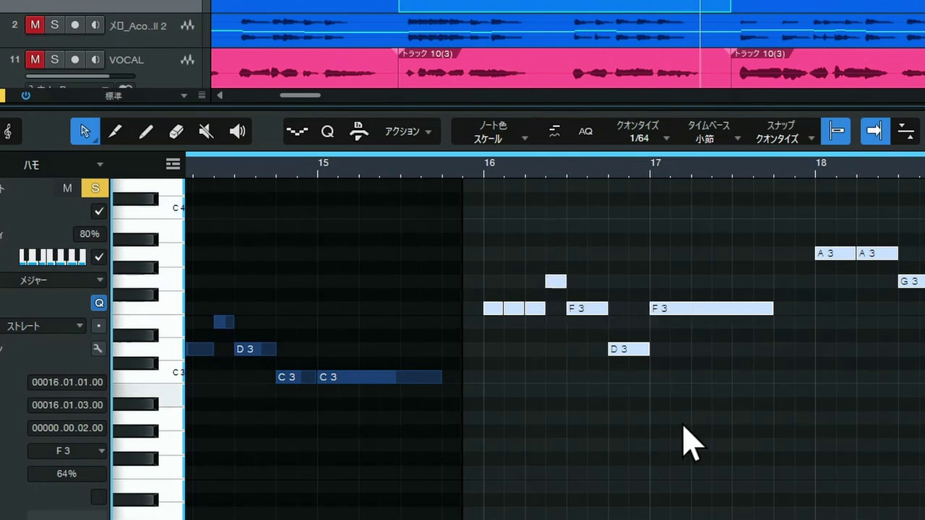
Raise the D3 note on beat 4 of bar 16 to G3.
{"action": "left_click", "coordinate": [632, 353]}
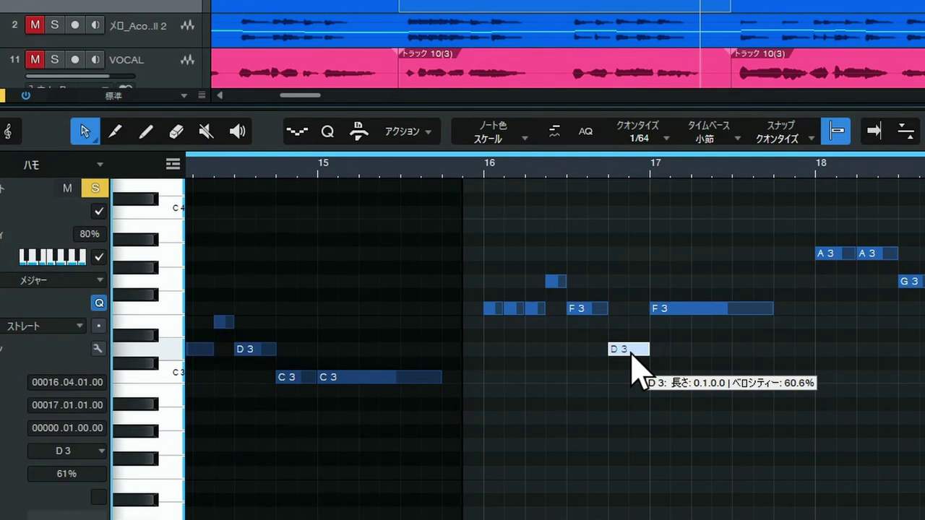
{"action": "left_click_drag", "start_coordinate": [630, 354], "coordinate": [631, 286]}
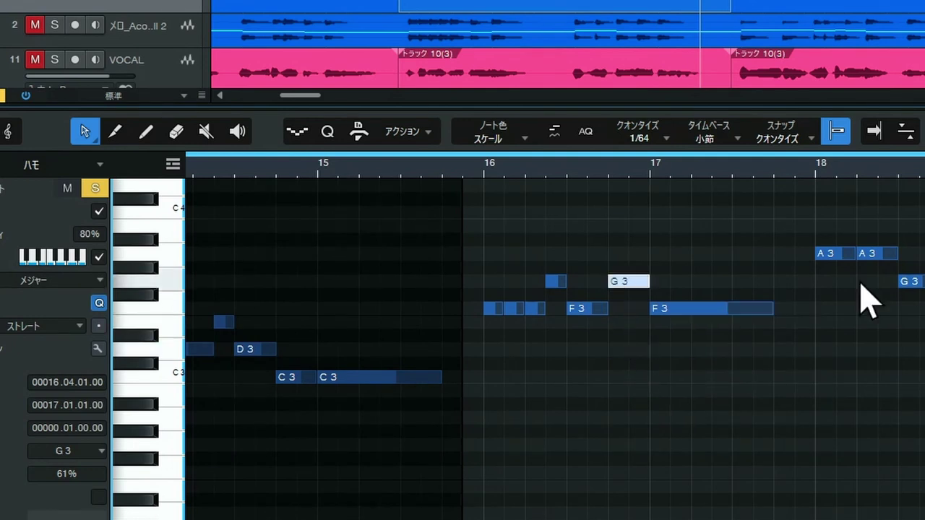
Play back the harmony, then lower both A3 notes at the start of bar 18 to G3 and return the playhead before the part.
{"action": "key", "text": "space"}
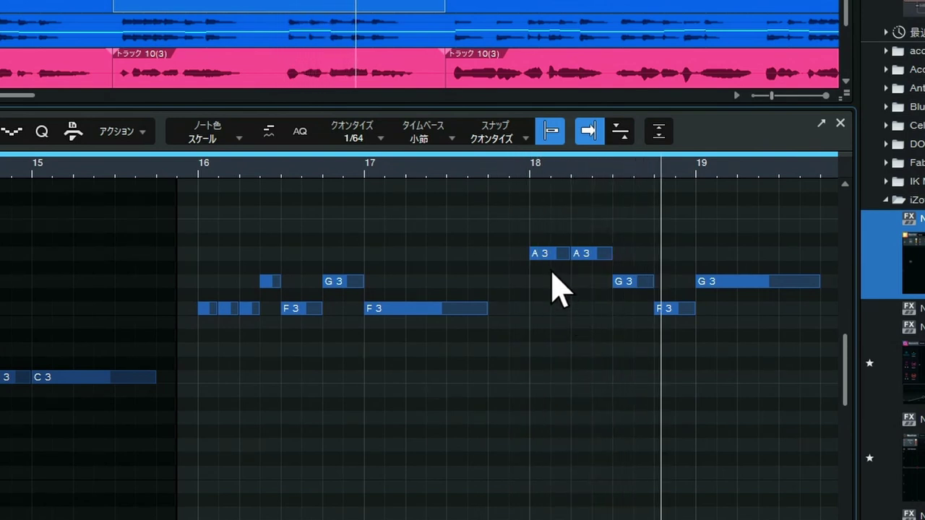
{"action": "left_click_drag", "start_coordinate": [550, 267], "coordinate": [554, 289]}
{"action": "left_click", "coordinate": [597, 268]}
{"action": "left_click_drag", "start_coordinate": [597, 269], "coordinate": [596, 284]}
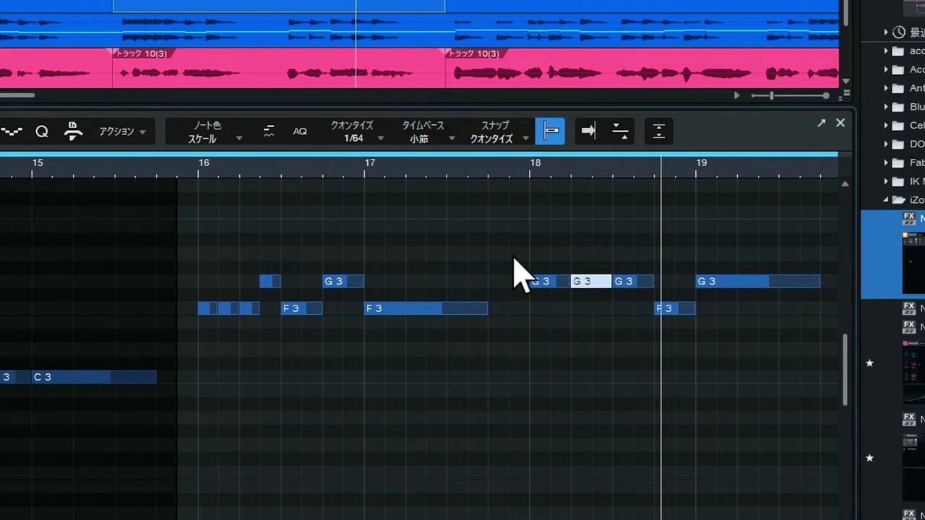
{"action": "left_click", "coordinate": [519, 168]}
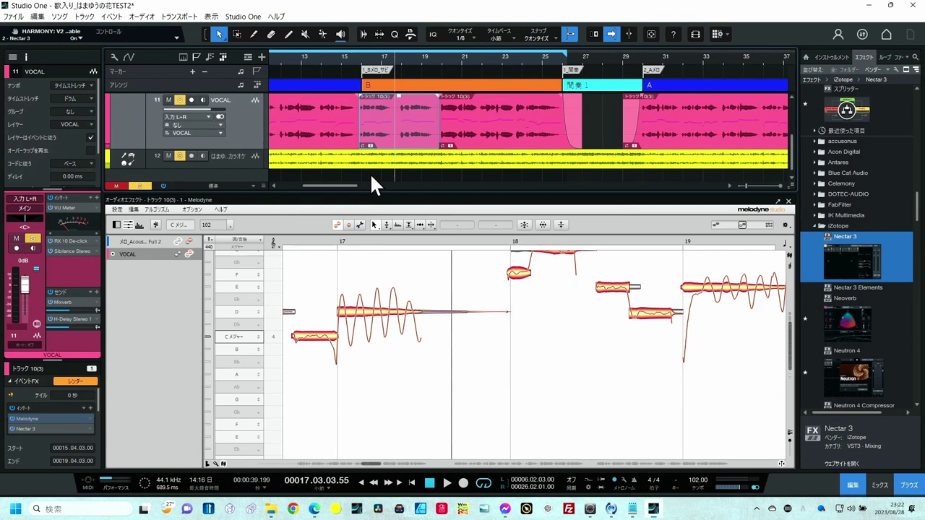
Remove the Nectar 3 event effect from the VOCAL event between bars 16 and 20.
{"action": "left_click", "coordinate": [364, 146]}
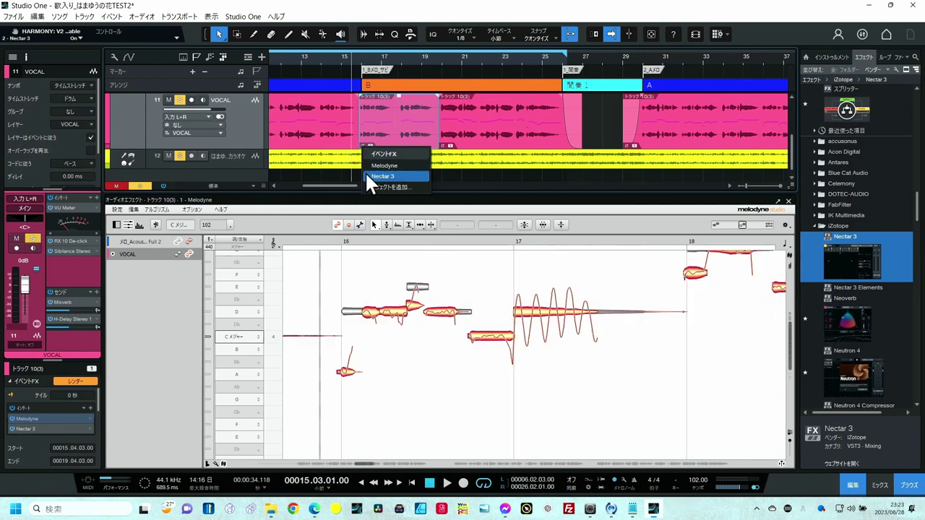
{"action": "left_click", "coordinate": [364, 57]}
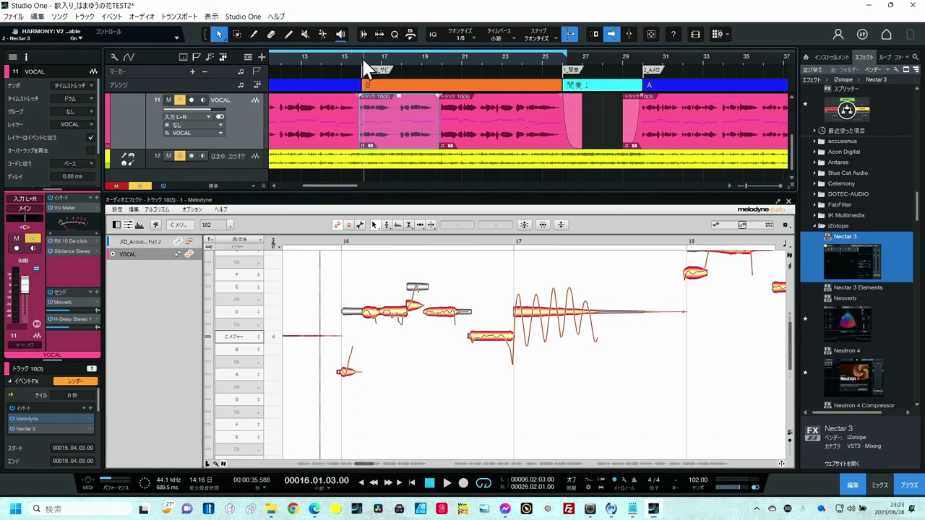
{"action": "scroll", "coordinate": [36, 418], "scroll_direction": "down", "scroll_amount": 1}
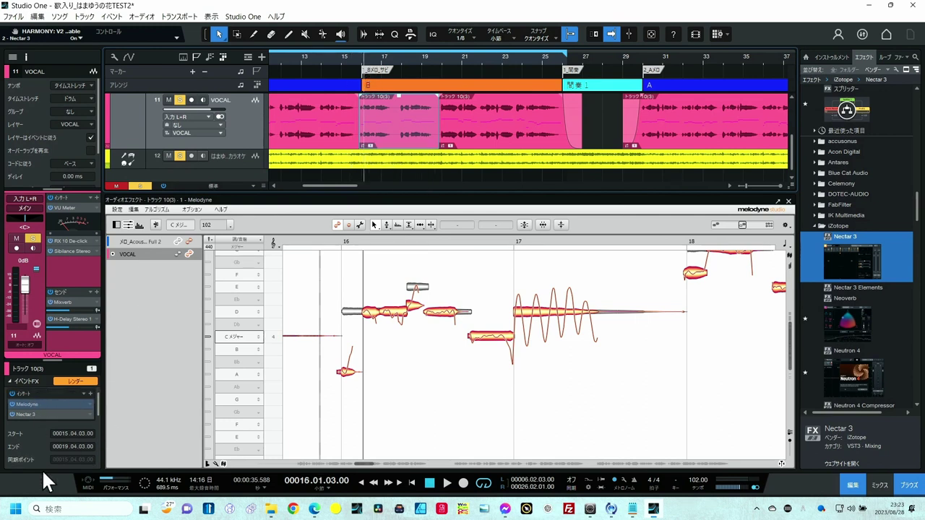
{"action": "right_click", "coordinate": [28, 413]}
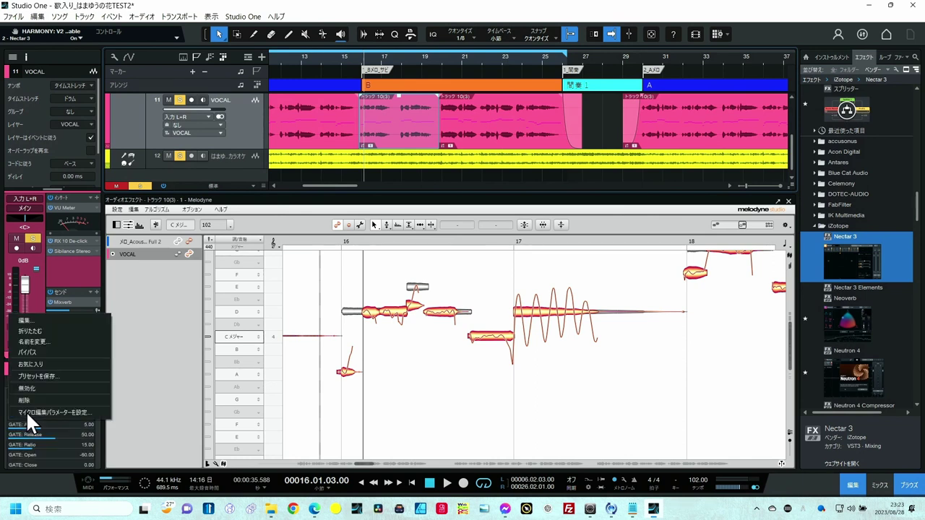
{"action": "left_click", "coordinate": [26, 400]}
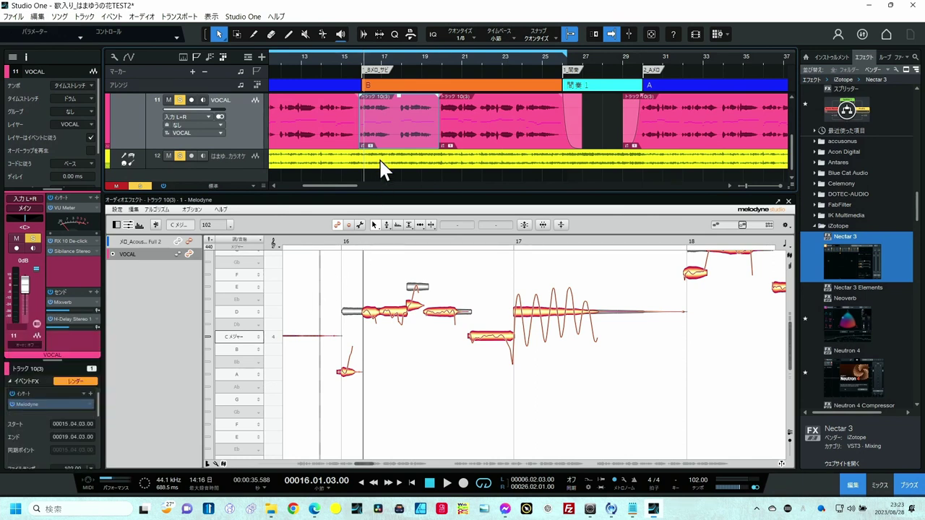
Add a fresh Nectar 3 as event effect to the VOCAL event between bars 16 and 20, and bypass its EQ 1 and Compressor 1 modules.
{"action": "left_click", "coordinate": [369, 145]}
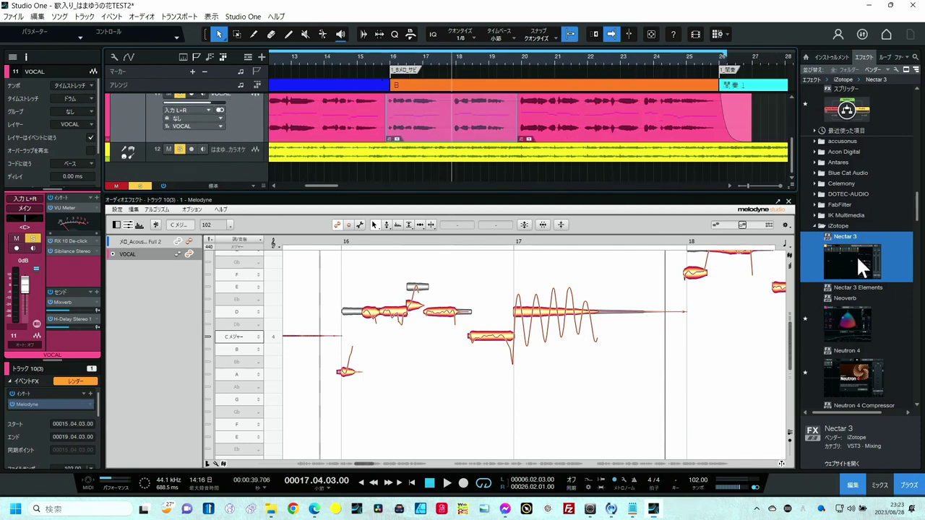
{"action": "left_click_drag", "start_coordinate": [853, 254], "coordinate": [473, 122]}
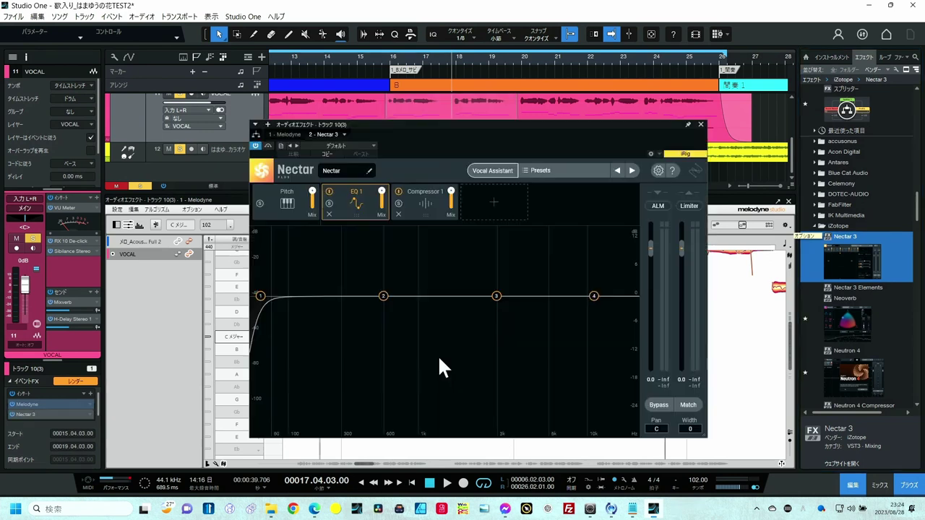
{"action": "left_click", "coordinate": [329, 191]}
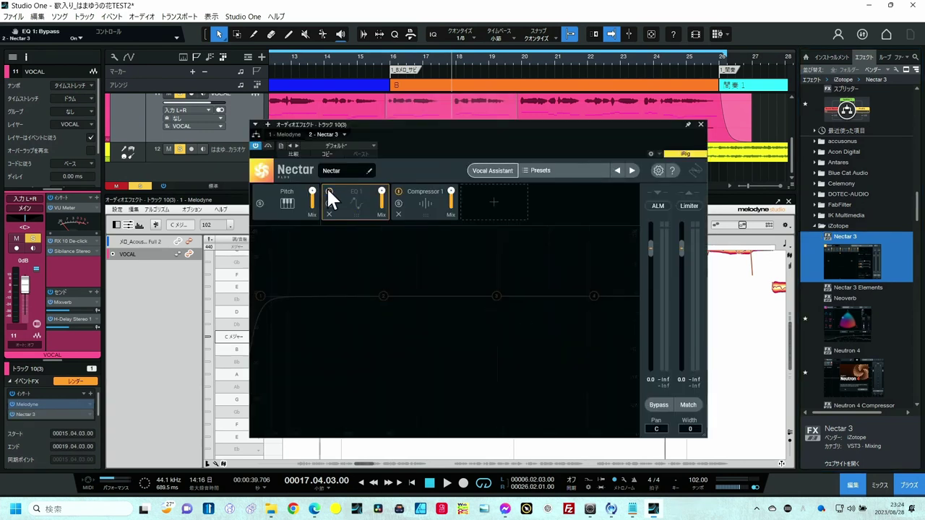
{"action": "left_click", "coordinate": [398, 192]}
Add a Harmony module to the Nectar 3 chain and enable its MIDI control.
{"action": "left_click", "coordinate": [490, 206]}
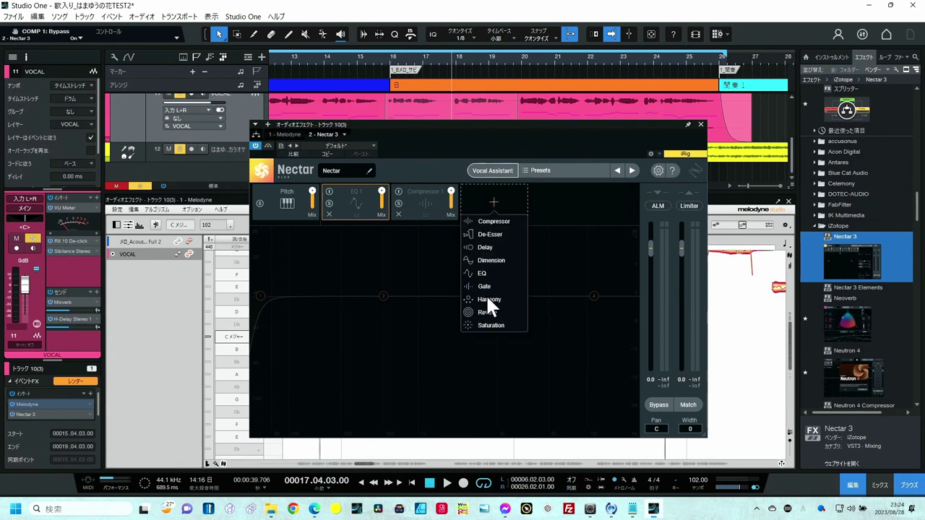
{"action": "left_click", "coordinate": [487, 302]}
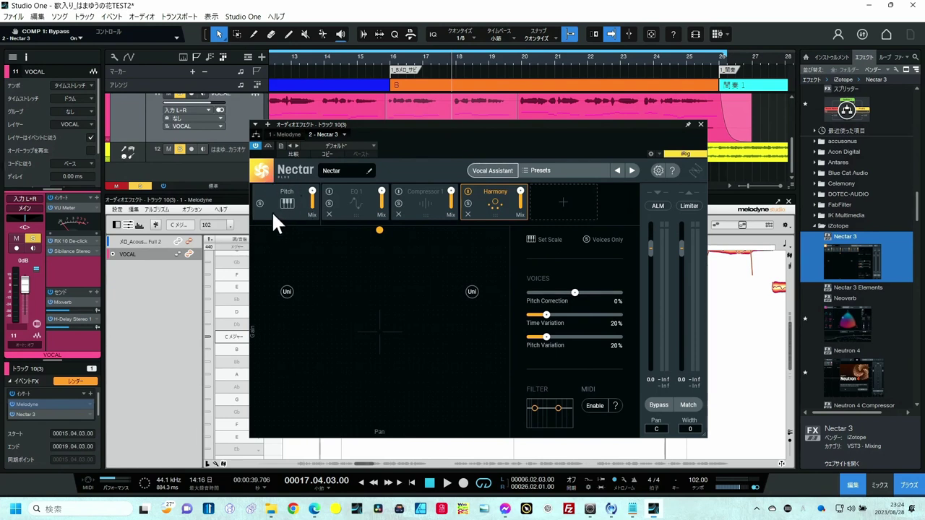
{"action": "left_click", "coordinate": [599, 408]}
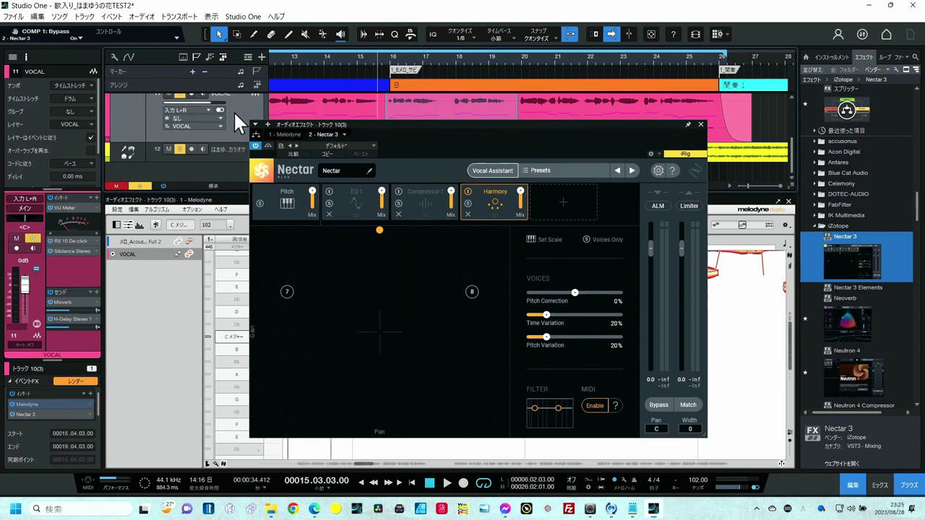
Route the ハモ track's output to Nectar 3, with its input set to すべての入力.
{"action": "scroll", "coordinate": [234, 110], "scroll_direction": "up", "scroll_amount": 3}
{"action": "scroll", "coordinate": [232, 109], "scroll_direction": "up", "scroll_amount": 1}
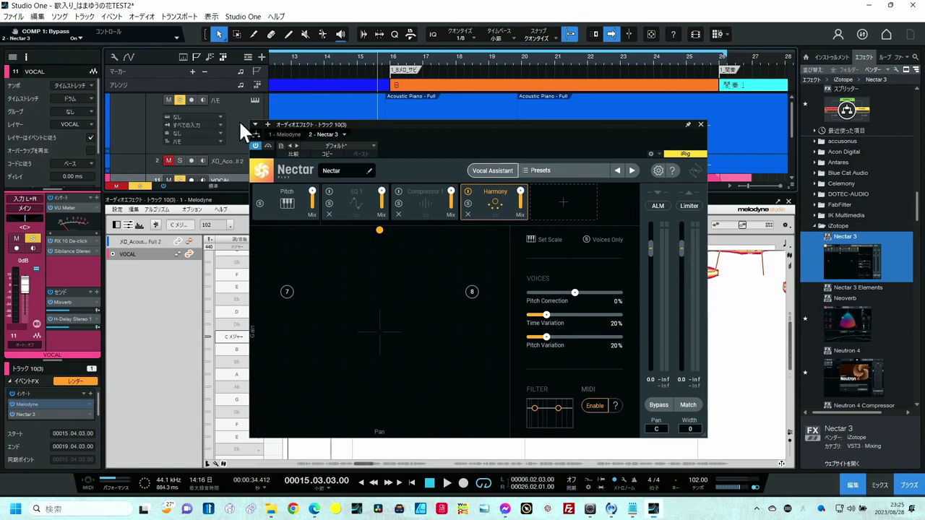
{"action": "left_click", "coordinate": [187, 118]}
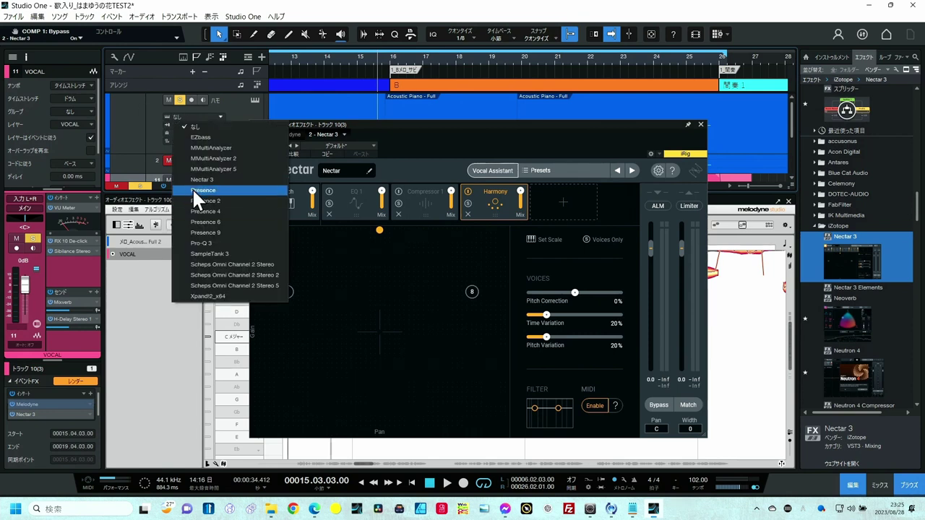
{"action": "left_click", "coordinate": [201, 180]}
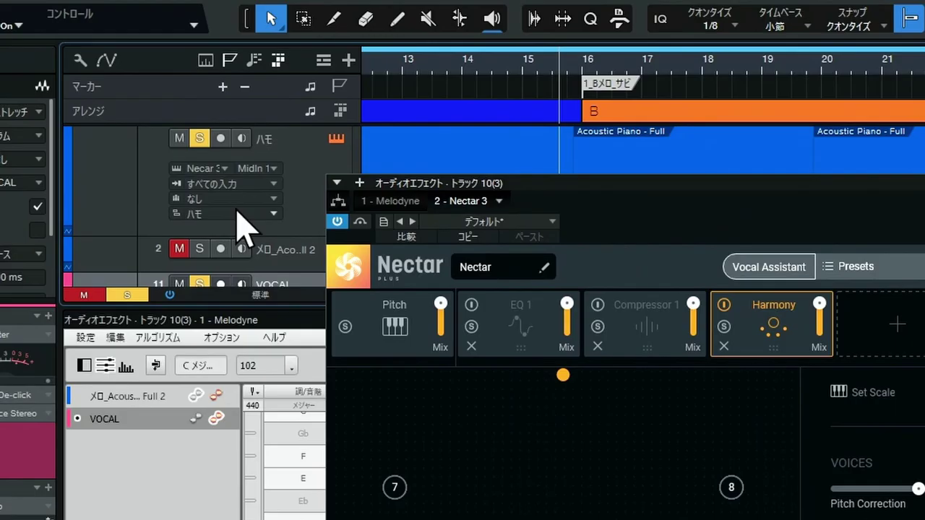
{"action": "left_click", "coordinate": [268, 184]}
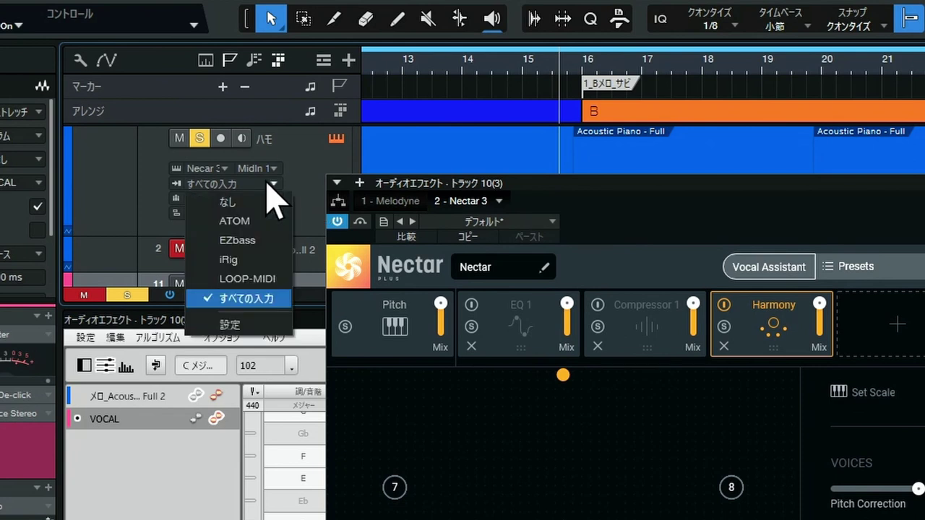
{"action": "left_click", "coordinate": [239, 302]}
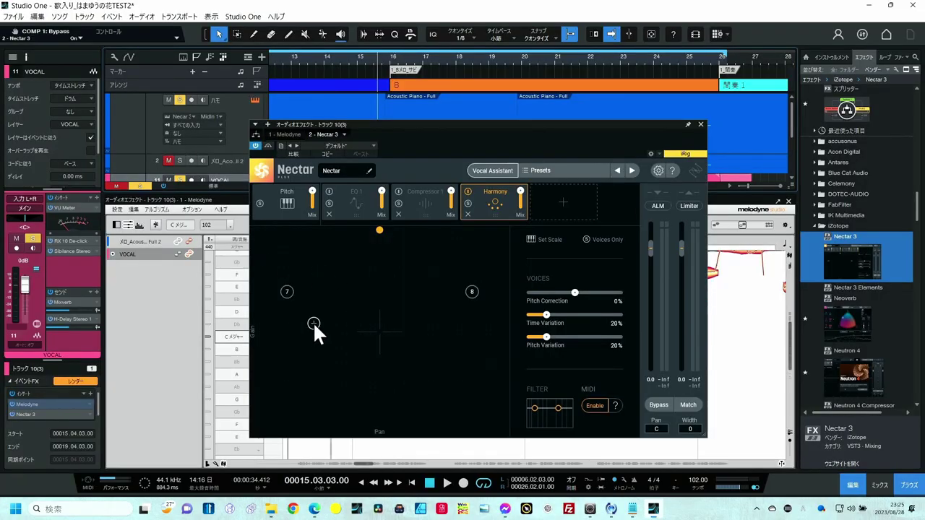
Add more voices in the Harmony module and place voice 1 at a pan of about -34 and a gain of about -0.1.
{"action": "left_click", "coordinate": [320, 290]}
{"action": "left_click_drag", "start_coordinate": [287, 294], "coordinate": [287, 314]}
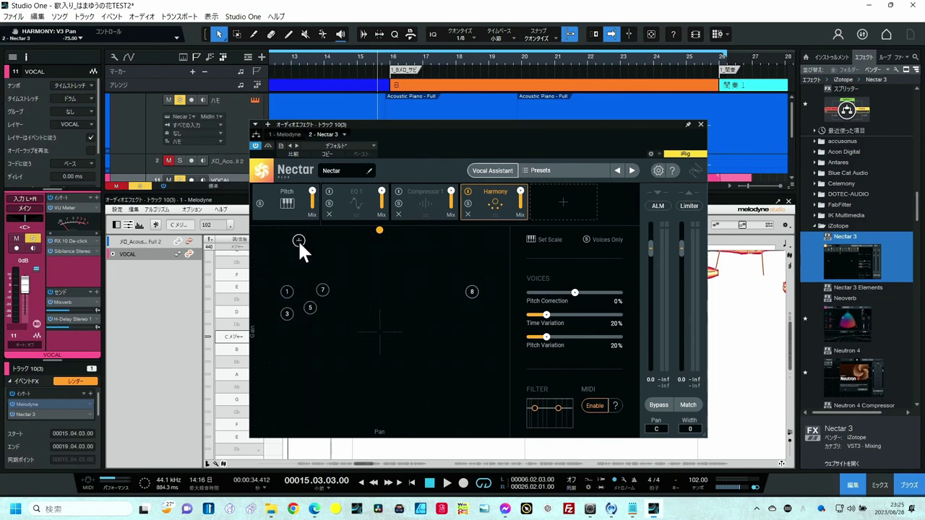
{"action": "left_click_drag", "start_coordinate": [287, 292], "coordinate": [335, 232]}
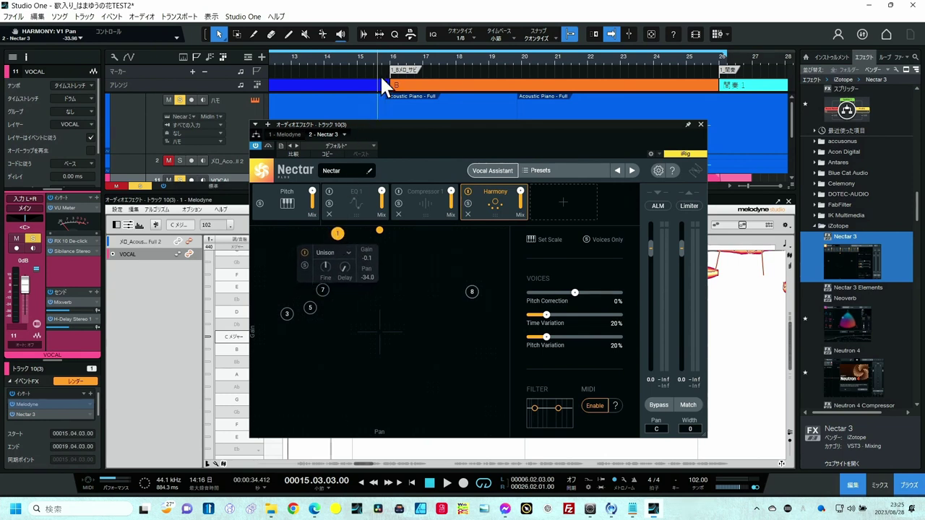
Play back from just before bar 16 while panning voice 1 hard left and hard right, settling at pan -20.7 and gain -0.8.
{"action": "left_click", "coordinate": [379, 35]}
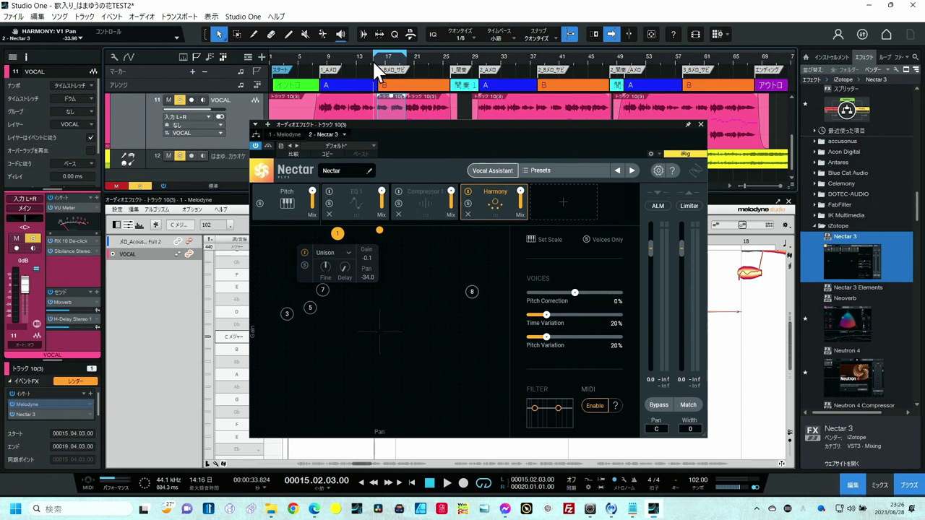
{"action": "key", "text": "space"}
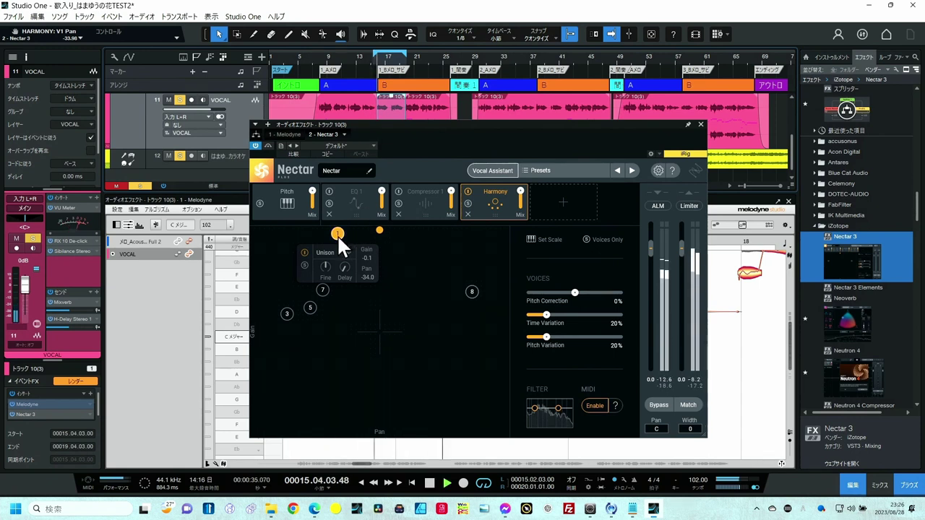
{"action": "left_click_drag", "start_coordinate": [337, 234], "coordinate": [250, 233]}
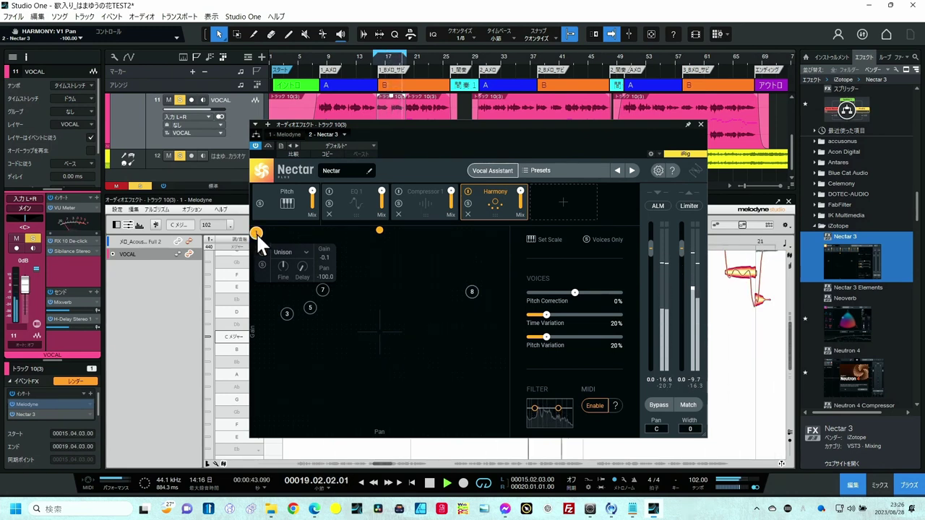
{"action": "left_click_drag", "start_coordinate": [256, 232], "coordinate": [522, 232]}
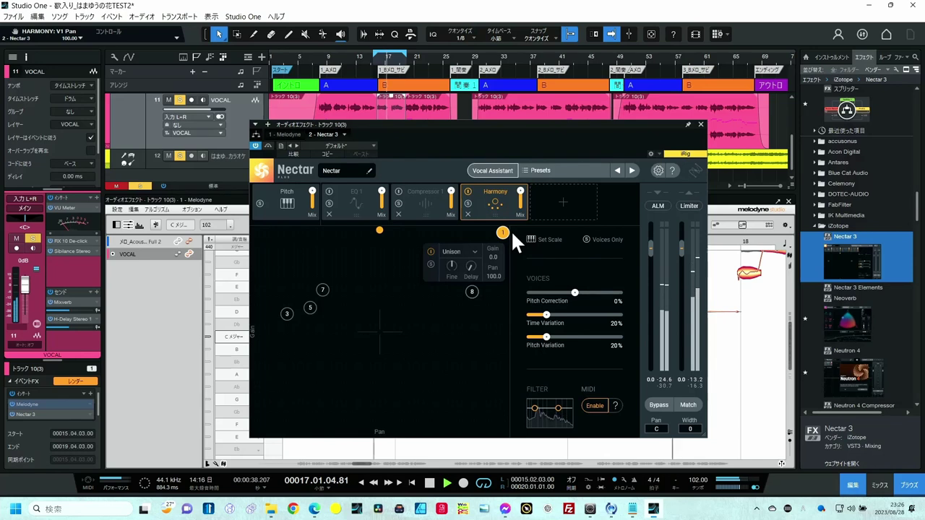
{"action": "left_click_drag", "start_coordinate": [504, 231], "coordinate": [354, 239]}
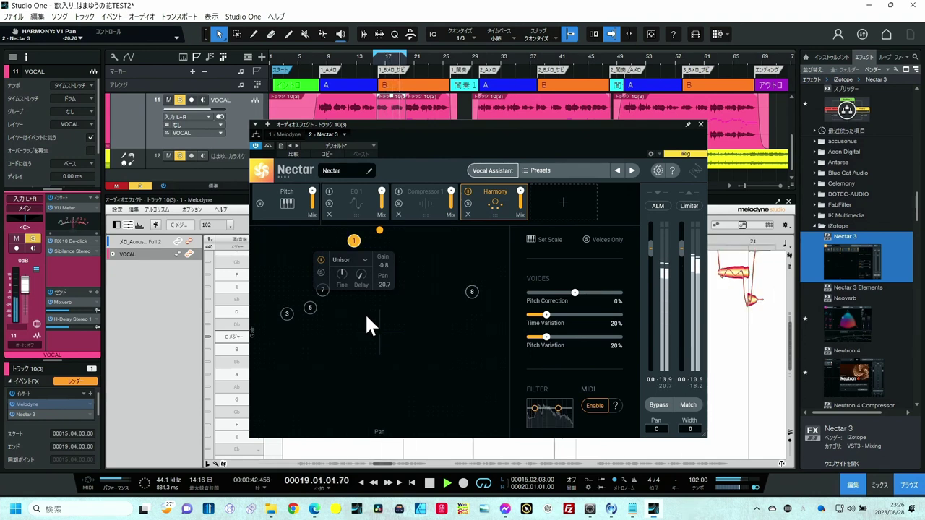
{"action": "key", "text": "space"}
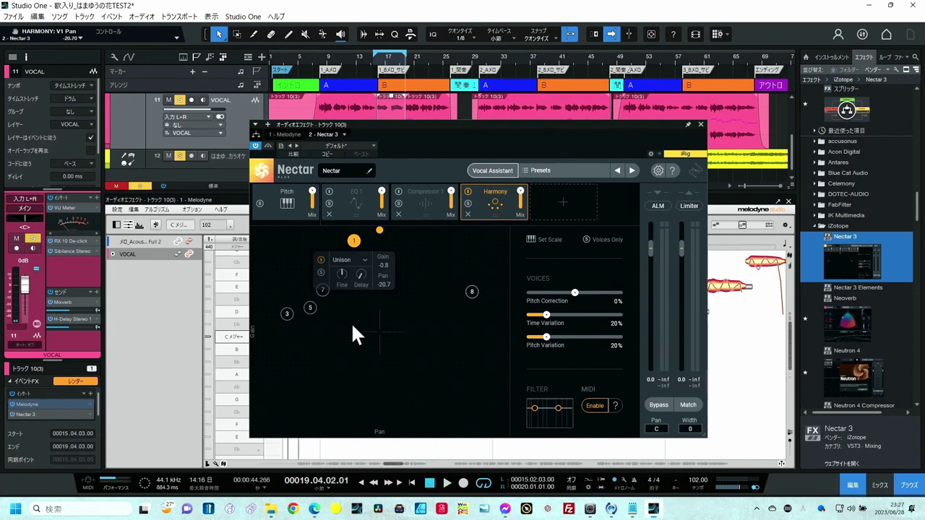
Move the Nectar 3 window clear of the tracks and open the ハモ part between bars 16 and 20 in the note editor.
{"action": "scroll", "coordinate": [230, 122], "scroll_direction": "up", "scroll_amount": 2}
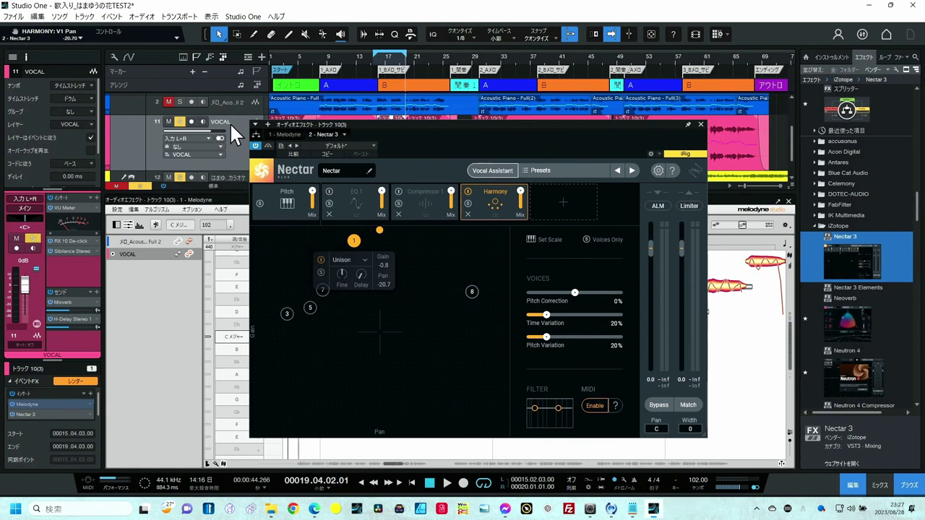
{"action": "scroll", "coordinate": [230, 123], "scroll_direction": "up", "scroll_amount": 2}
{"action": "scroll", "coordinate": [228, 123], "scroll_direction": "up", "scroll_amount": 2}
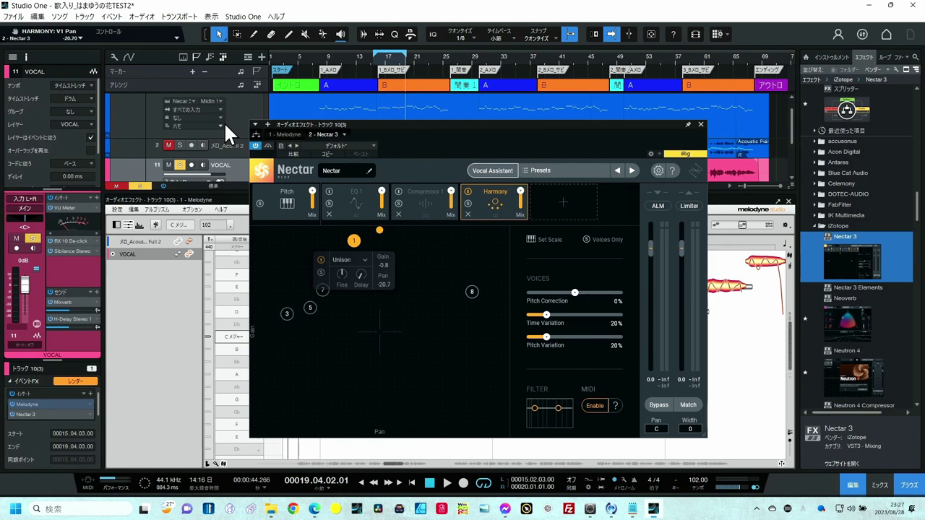
{"action": "left_click_drag", "start_coordinate": [433, 126], "coordinate": [427, 232]}
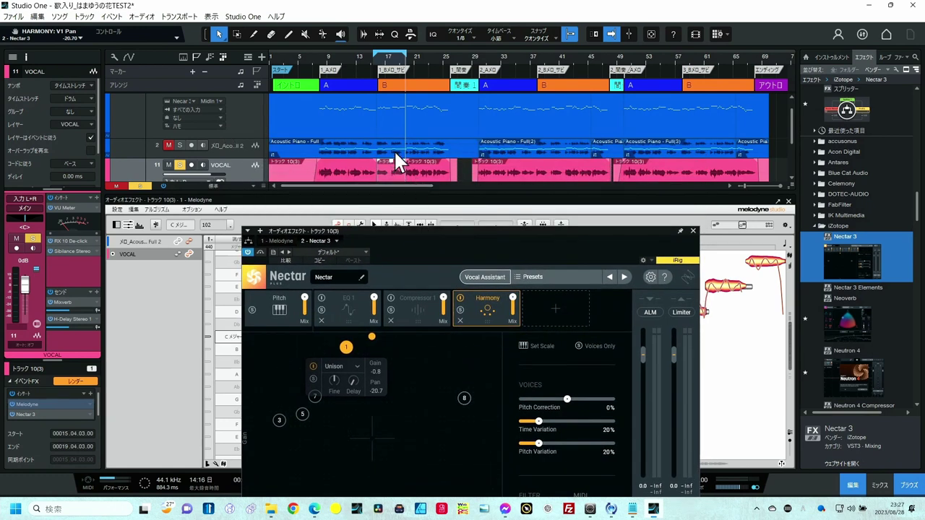
{"action": "double_click", "coordinate": [390, 111]}
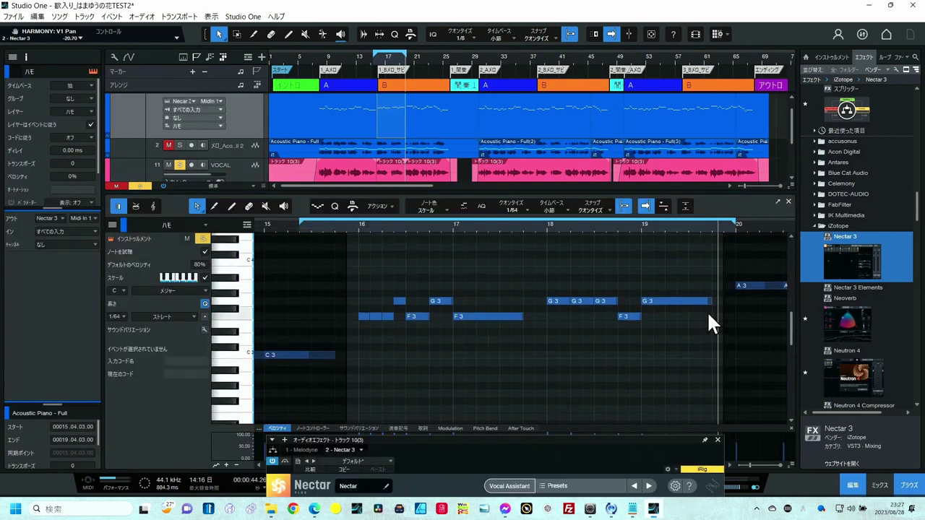
Raise all the notes between bars 16 and 20 by one octave to F4 and G4, and play back the harmony.
{"action": "left_click_drag", "start_coordinate": [723, 259], "coordinate": [371, 322]}
{"action": "key", "text": "shift+Up"}
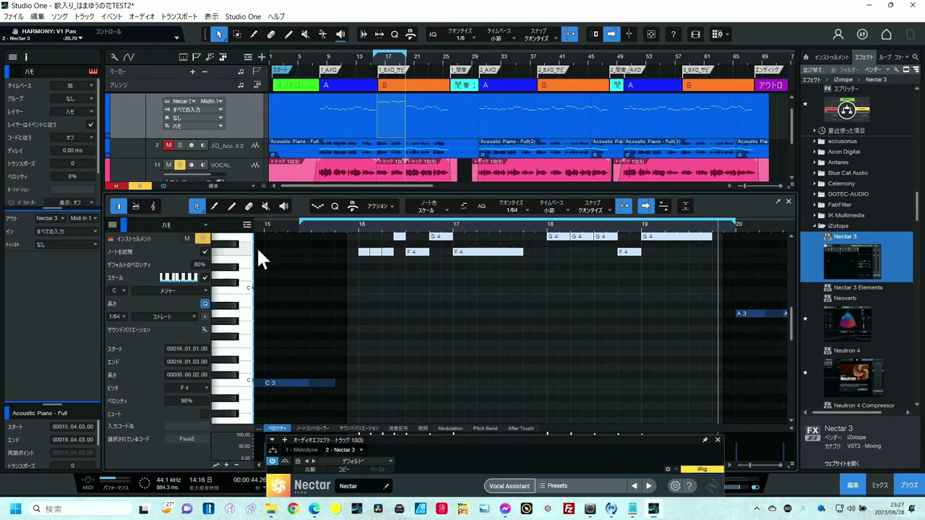
{"action": "left_click", "coordinate": [367, 60]}
{"action": "key", "text": "space"}
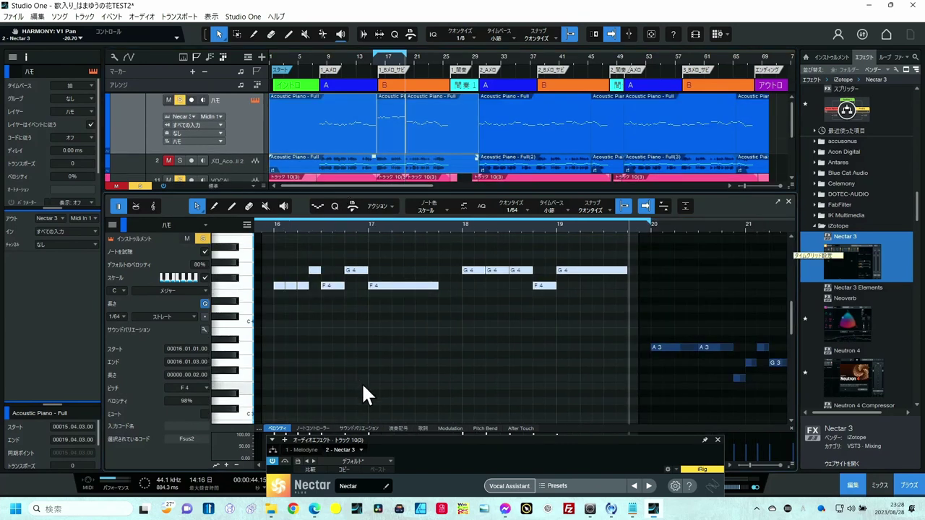
Lower the selected notes by two octaves to F2 and G2 and return the playhead to just before bar 16.
{"action": "key", "text": "shift+Down"}
{"action": "key", "text": "shift+Down"}
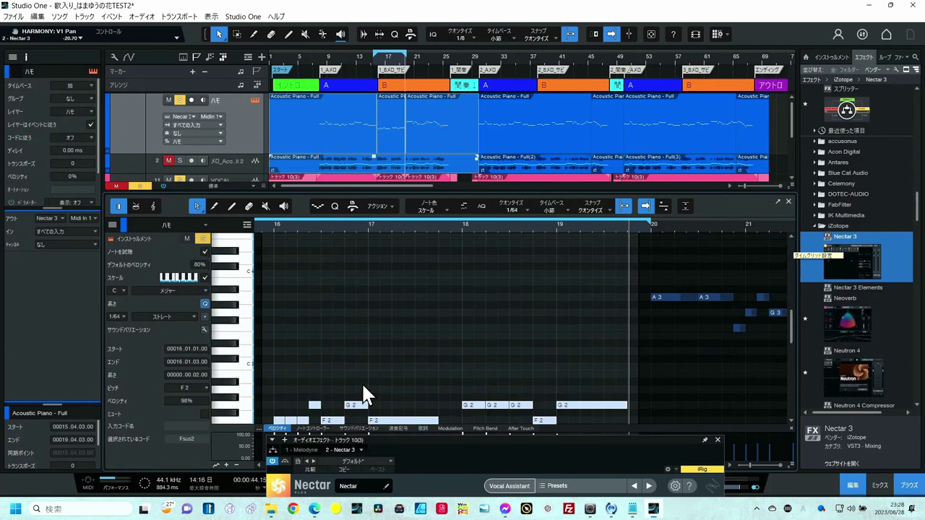
{"action": "left_click", "coordinate": [365, 55]}
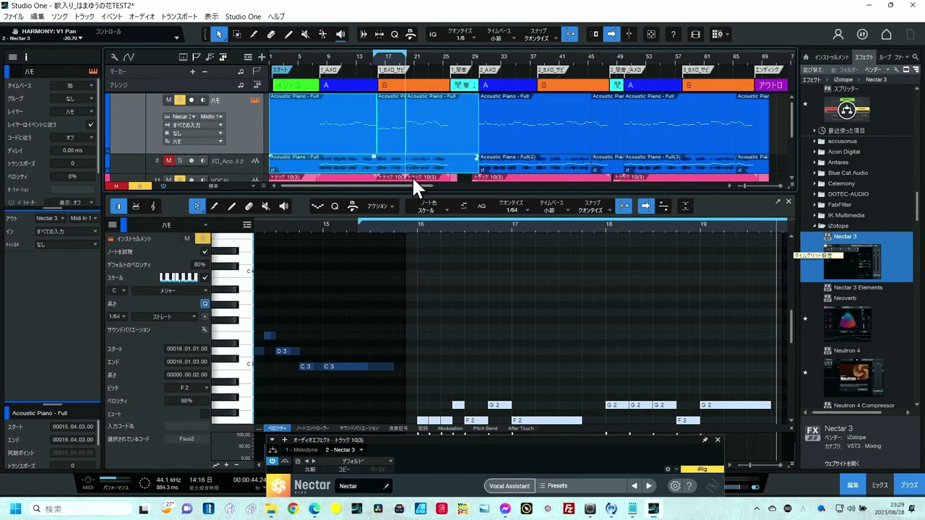
Open the vocal event between bars 16 and 20 for editing and route the ハモ track's MIDI output to Nectar 3.
{"action": "scroll", "coordinate": [410, 146], "scroll_direction": "down", "scroll_amount": 4}
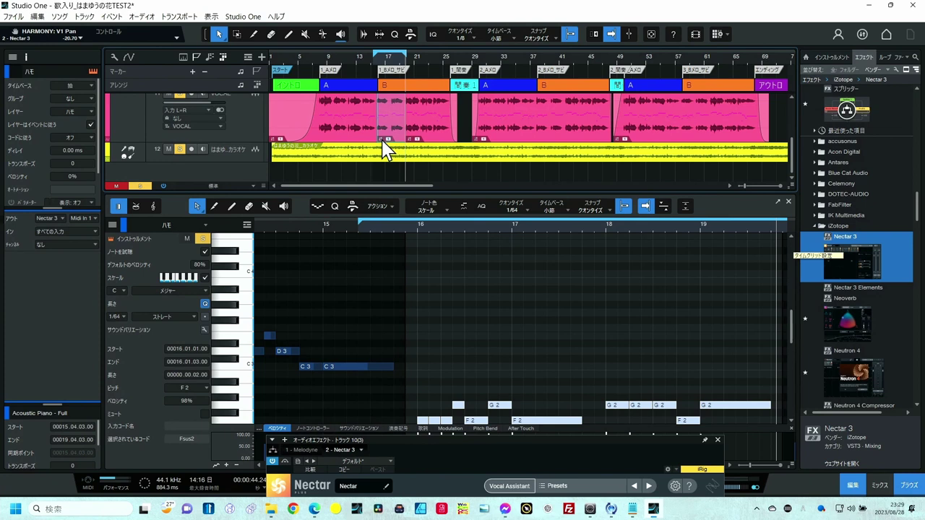
{"action": "double_click", "coordinate": [383, 141]}
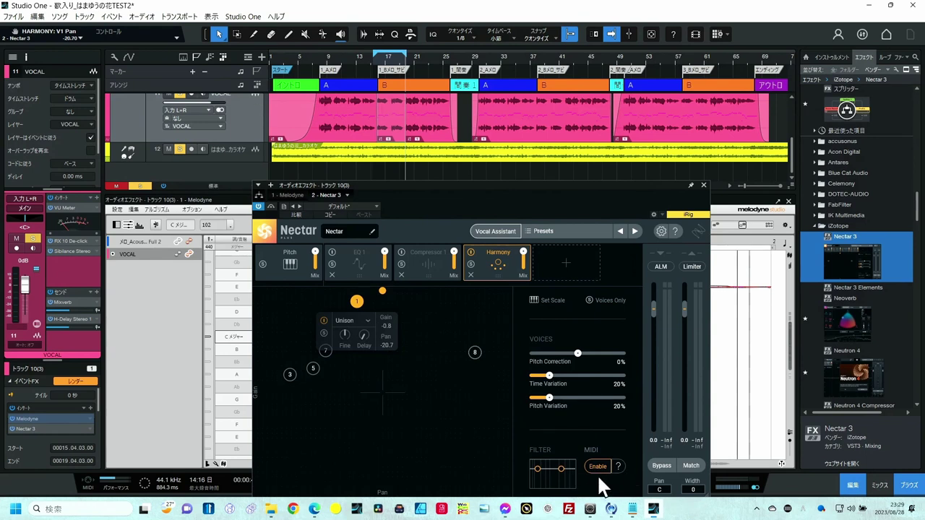
{"action": "scroll", "coordinate": [256, 124], "scroll_direction": "up", "scroll_amount": 4}
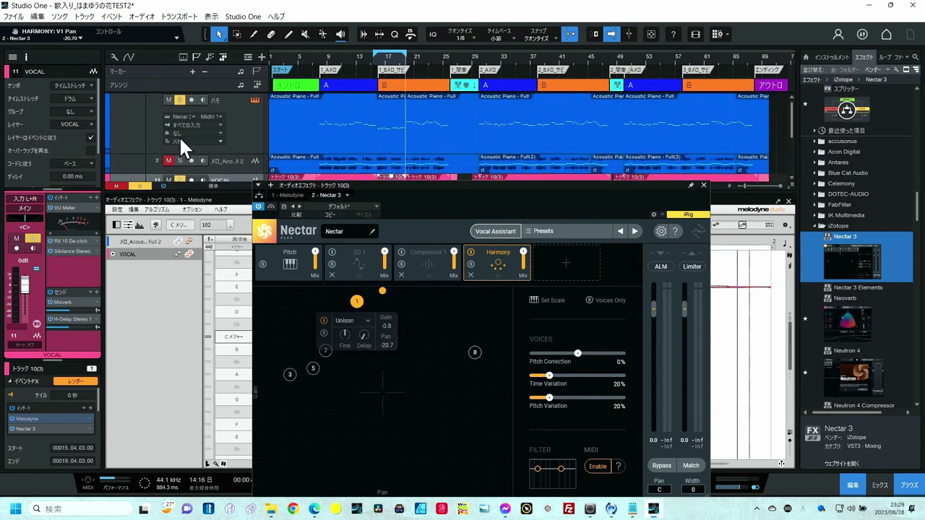
{"action": "left_click", "coordinate": [191, 118]}
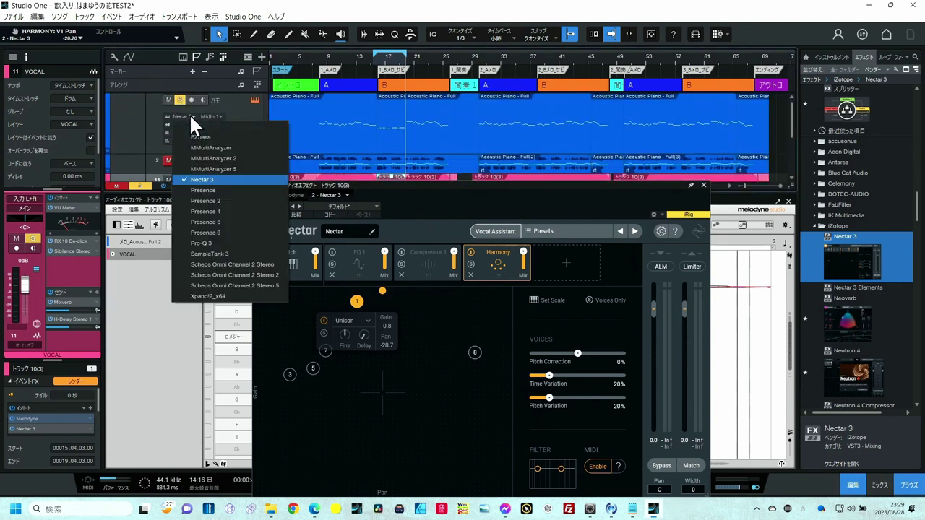
{"action": "left_click", "coordinate": [191, 178]}
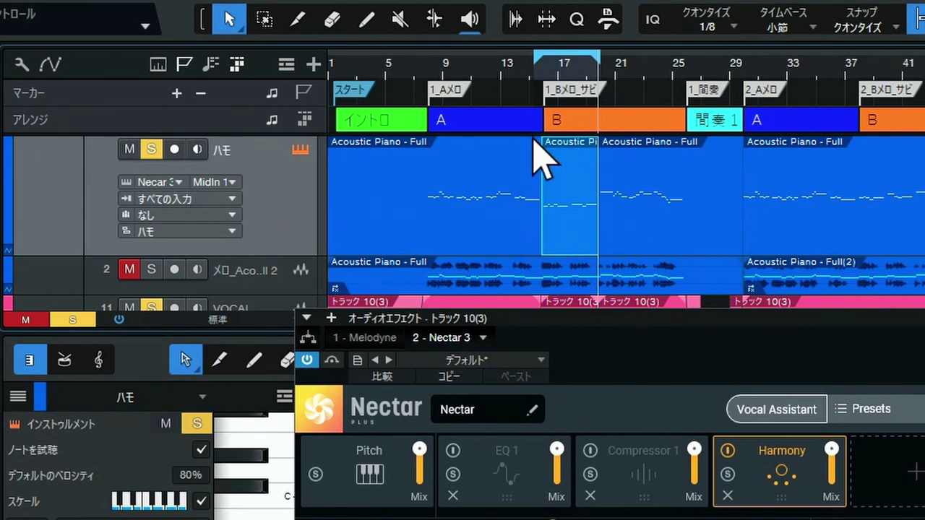
Magnify the timeline around the ハモ event between bars 16 and 20 to examine its boundaries.
{"action": "left_click_drag", "start_coordinate": [544, 68], "coordinate": [544, 104]}
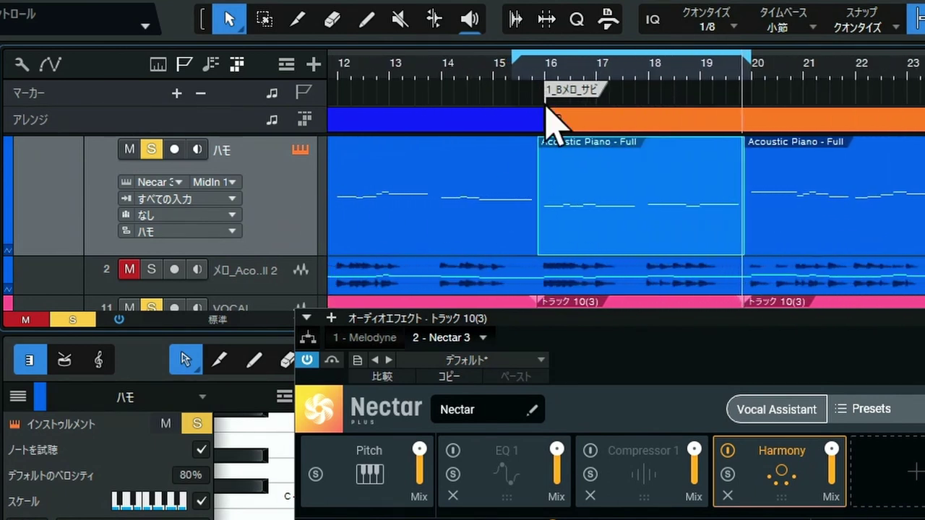